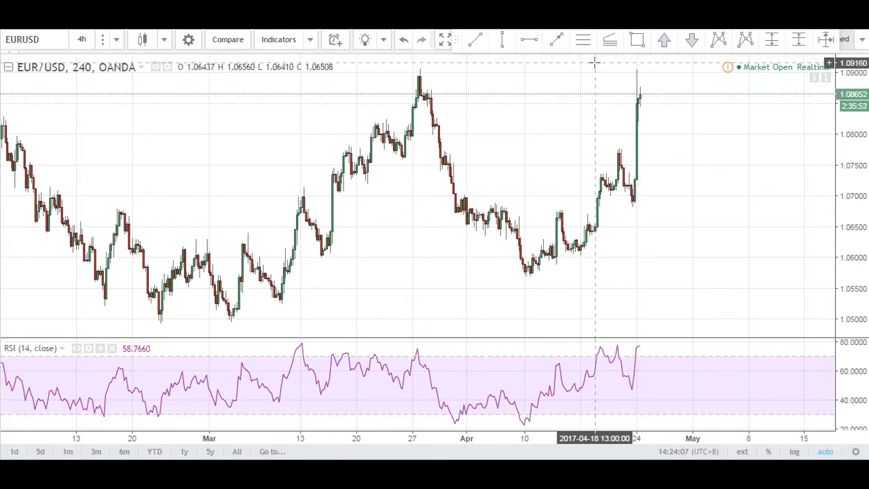
Draw an XABCD pattern on the EURUSD 4h chart from X at about 1.09104 through A 1.05675, B 1.07743 and C 1.06911 to D.
click(718, 40)
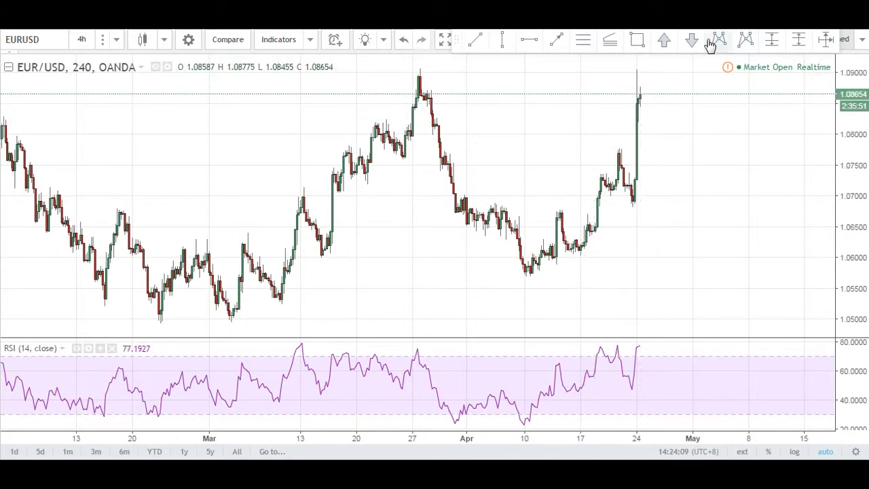
click(420, 66)
click(527, 277)
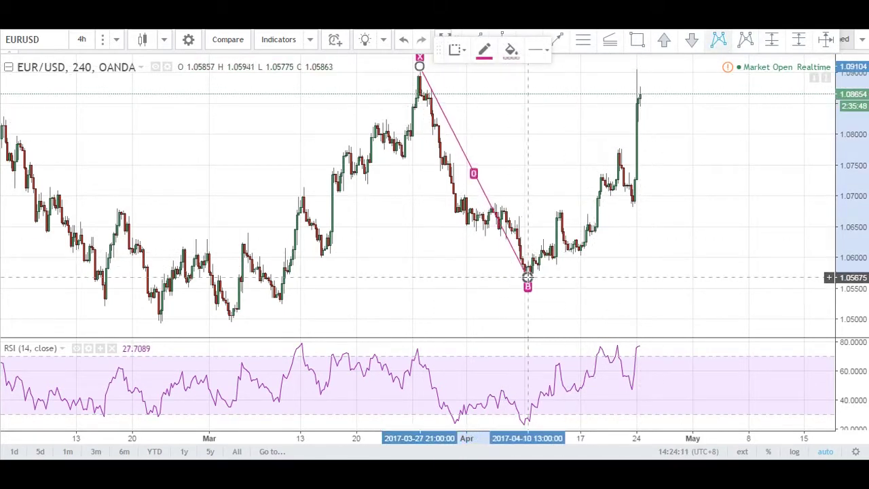
click(617, 149)
click(633, 201)
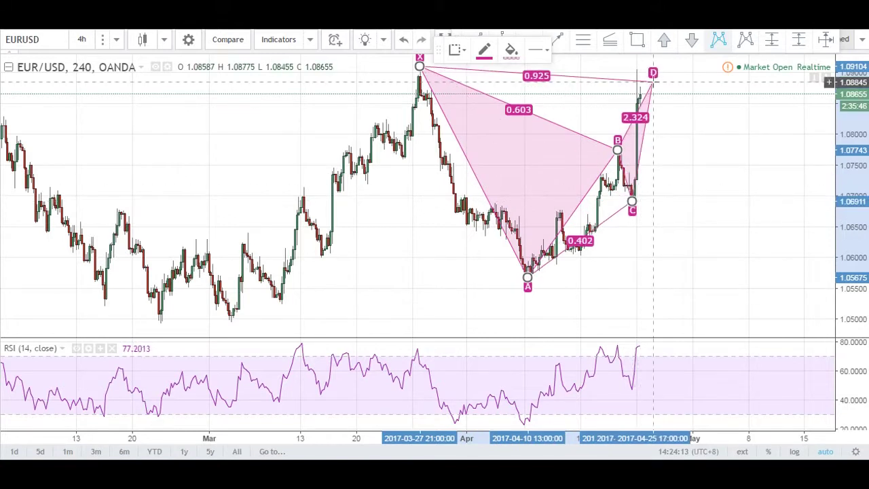
click(667, 99)
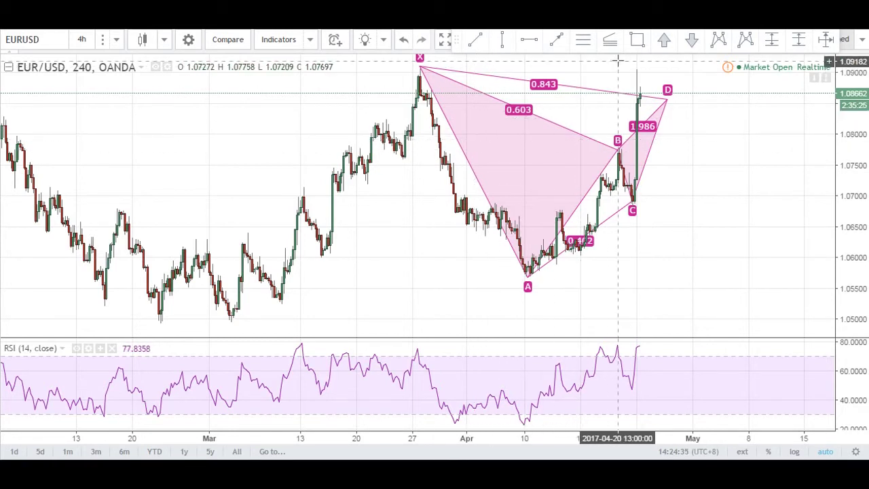
Switch to the GBPUSD 1h chart and dismiss the FXCM advertisement covering the RSI pane.
key(ctrl+Tab)
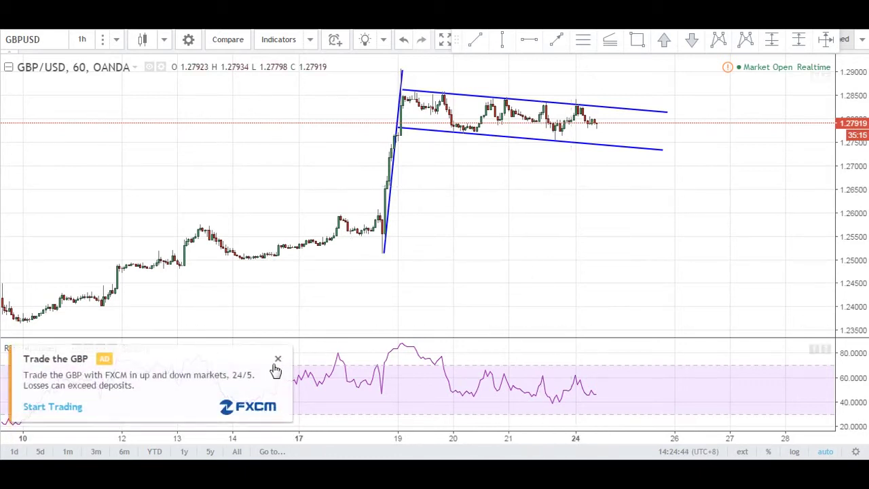
click(278, 359)
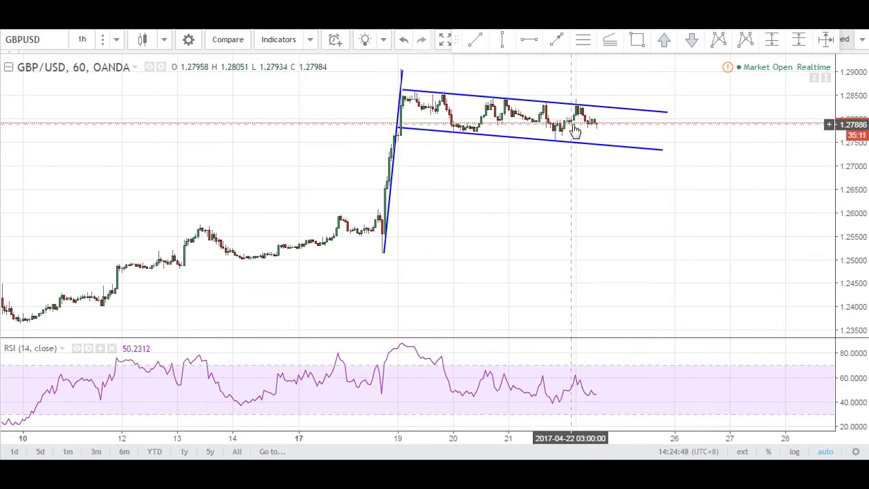
click(557, 39)
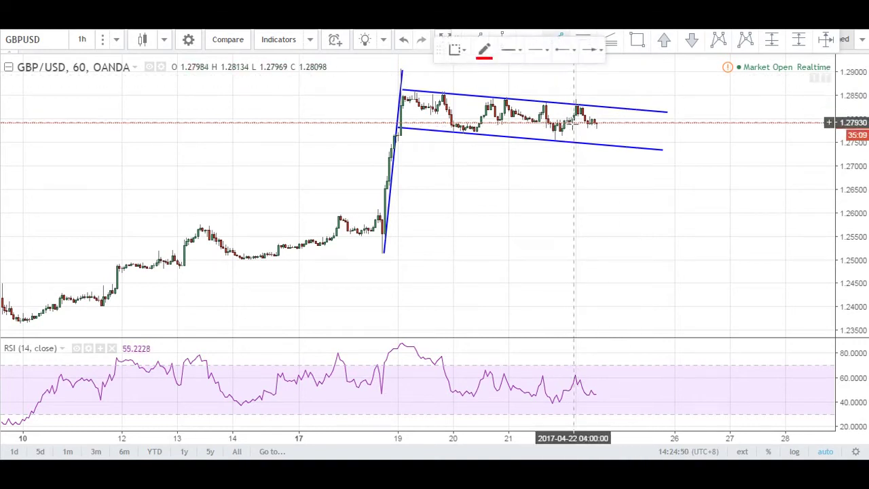
click(582, 183)
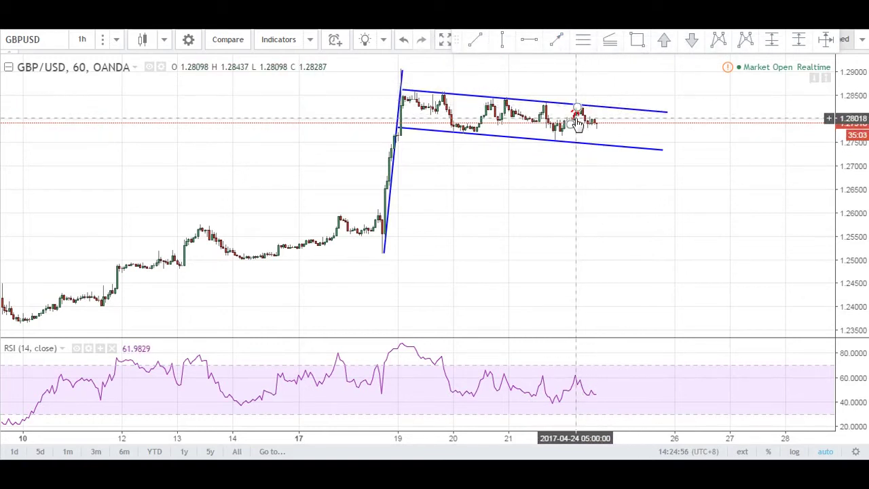
click(577, 123)
key(Delete)
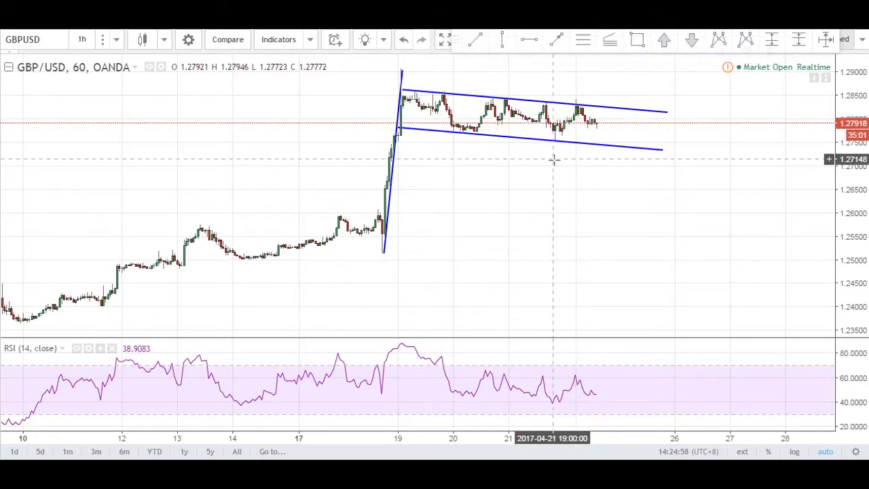
Draw a red arrow down to the lower channel line at about 1.27413 and another from there up to about 1.29007.
click(557, 40)
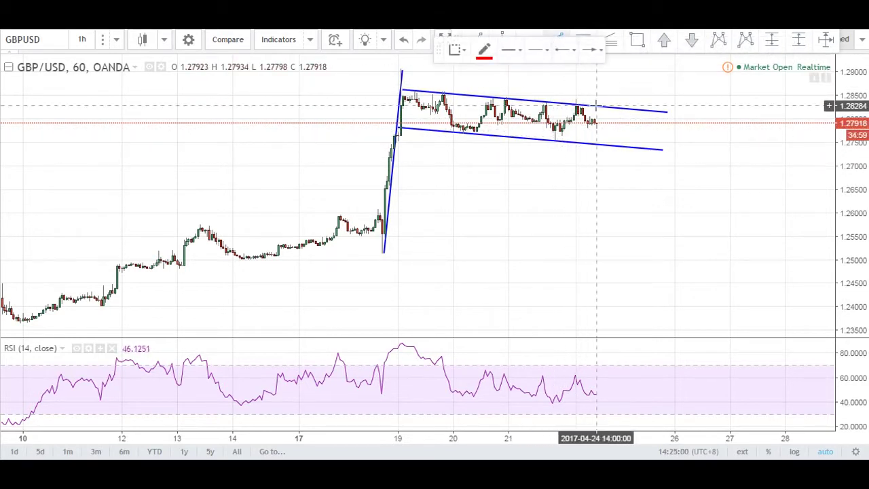
drag(582, 111, 608, 146)
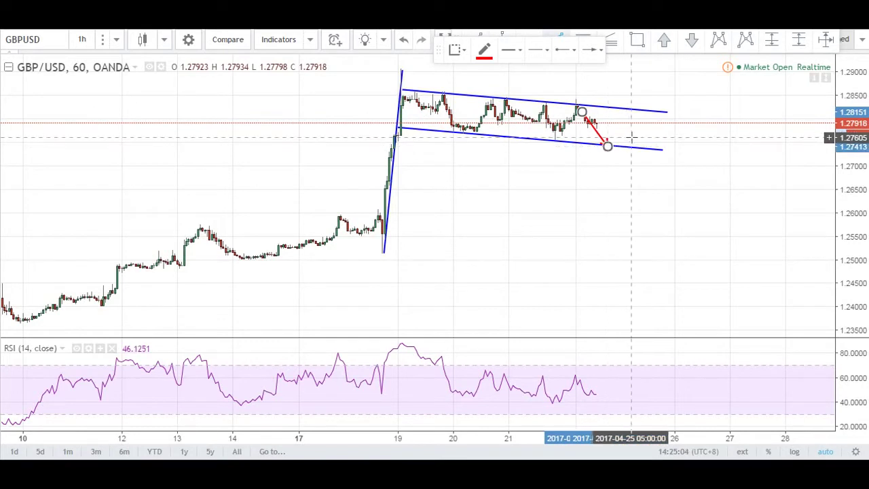
click(578, 85)
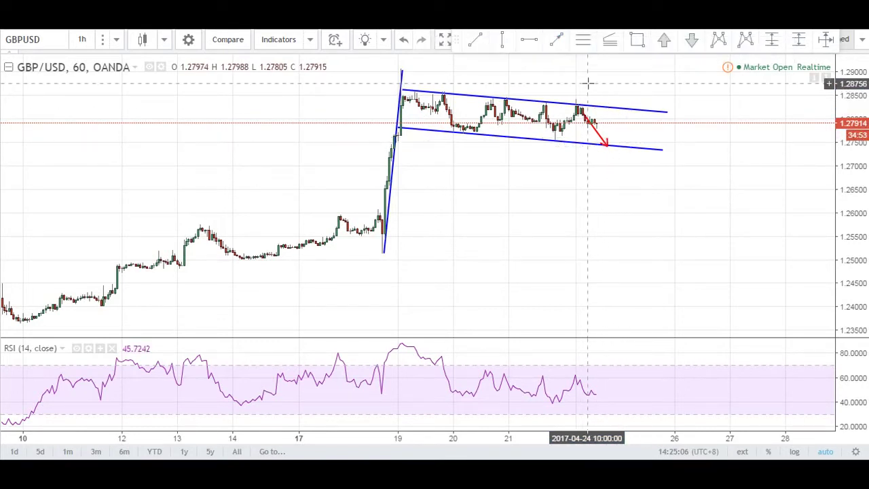
click(561, 51)
drag(612, 146, 636, 72)
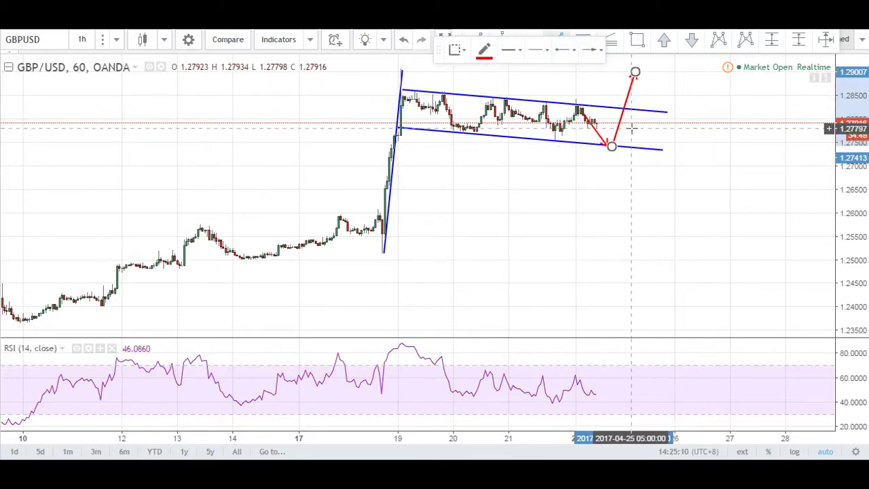
click(657, 100)
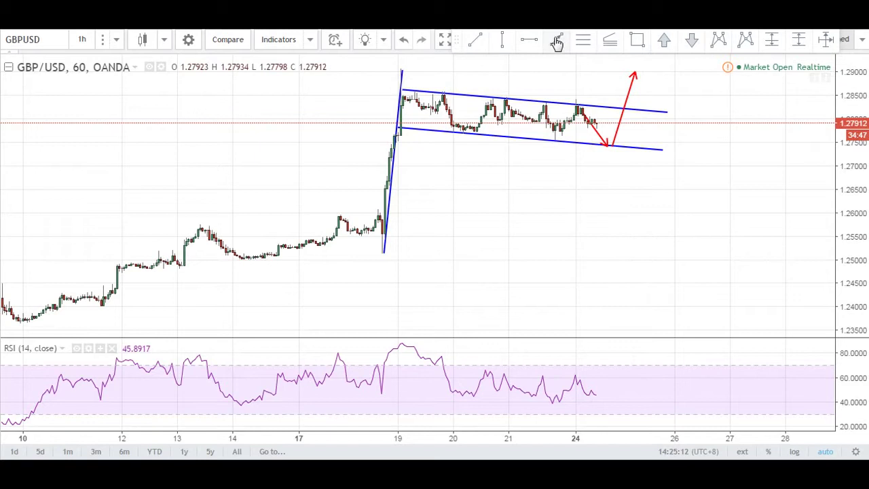
Continue the projection with a red arrow down to the upper channel line at about 1.28181 and one up to about 1.29140.
drag(636, 76, 654, 110)
drag(677, 79, 684, 66)
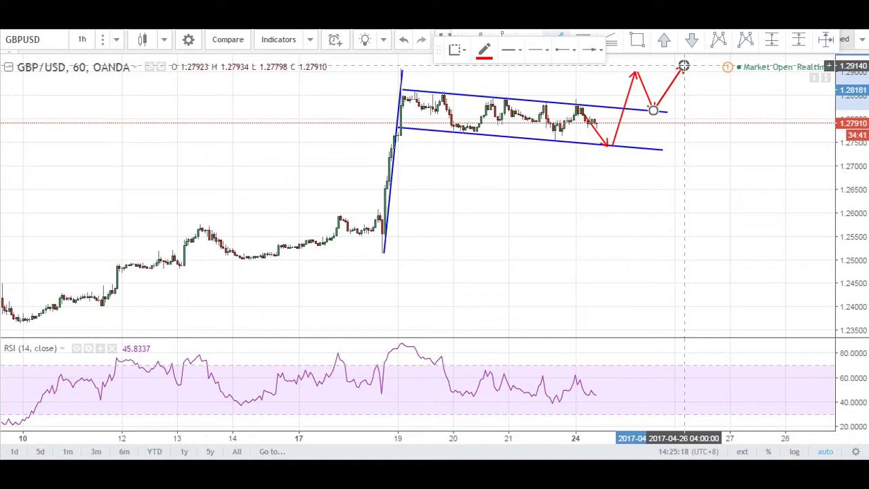
click(533, 188)
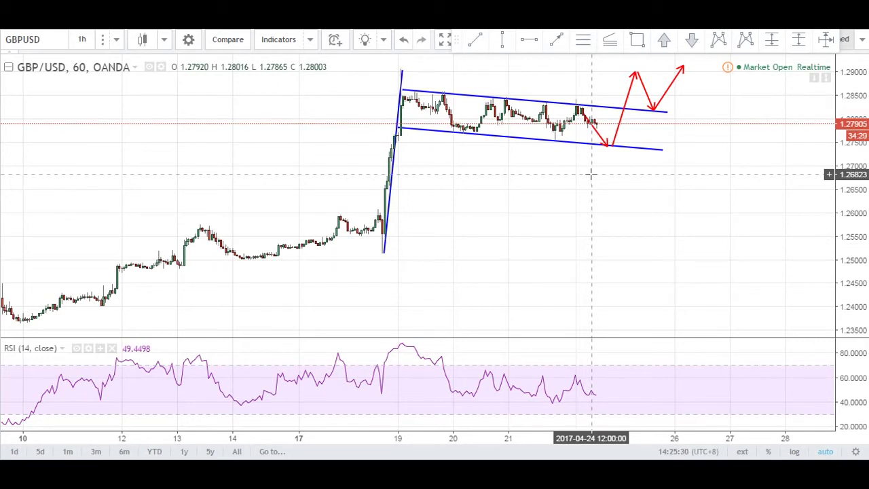
Switch to the EURUSD 1h chart, maximize the RSI pane and restore it to its normal size.
key(Down)
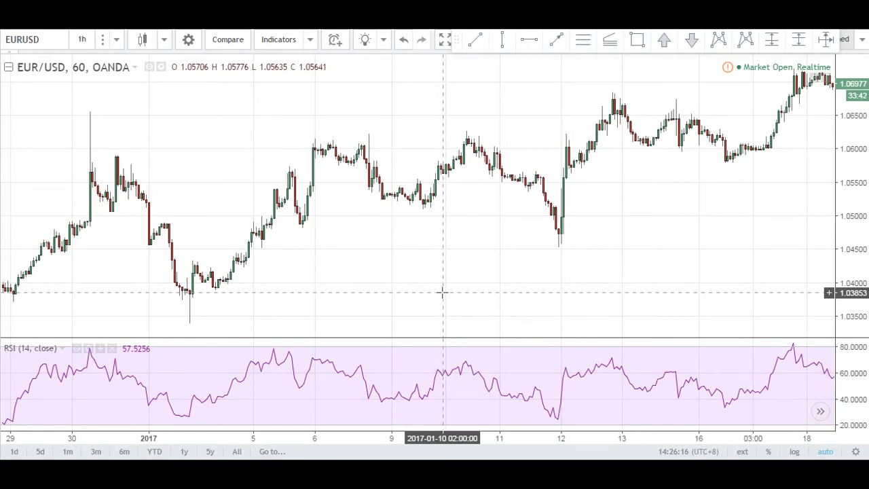
double_click(384, 370)
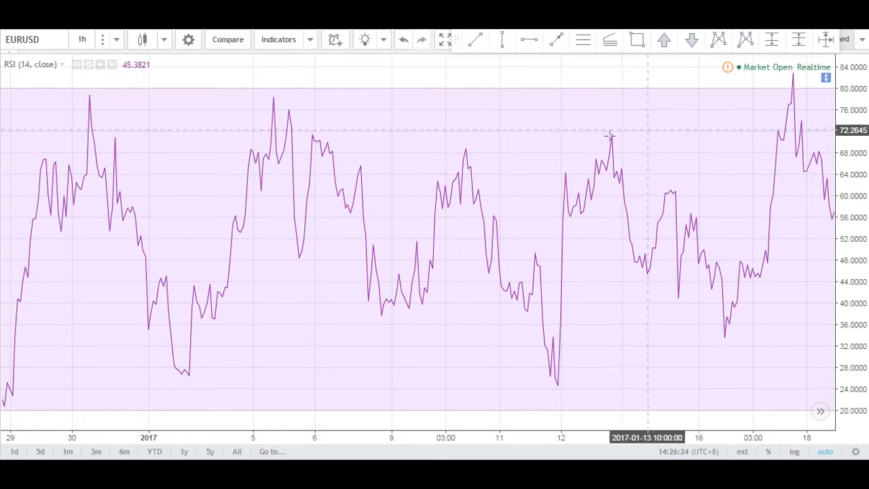
double_click(550, 135)
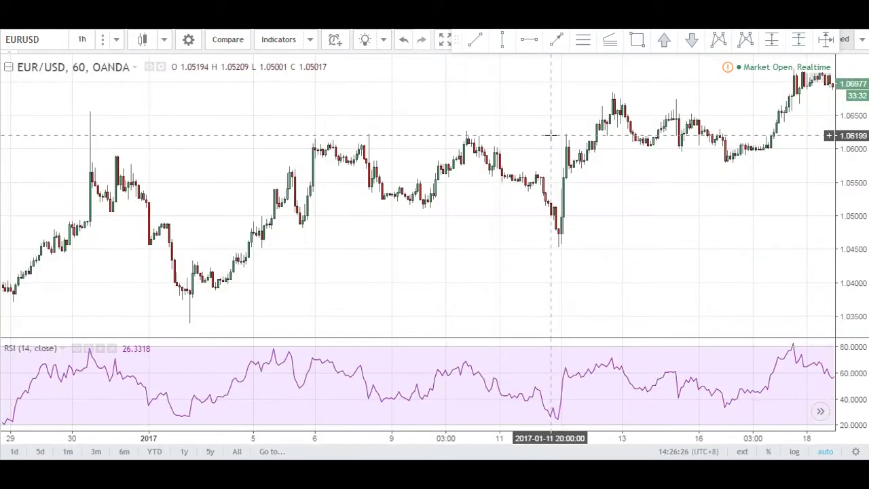
Set the RSI indicator's upper band to 70 and its lower band to 30, and point out where RSI crosses the upper band.
double_click(458, 373)
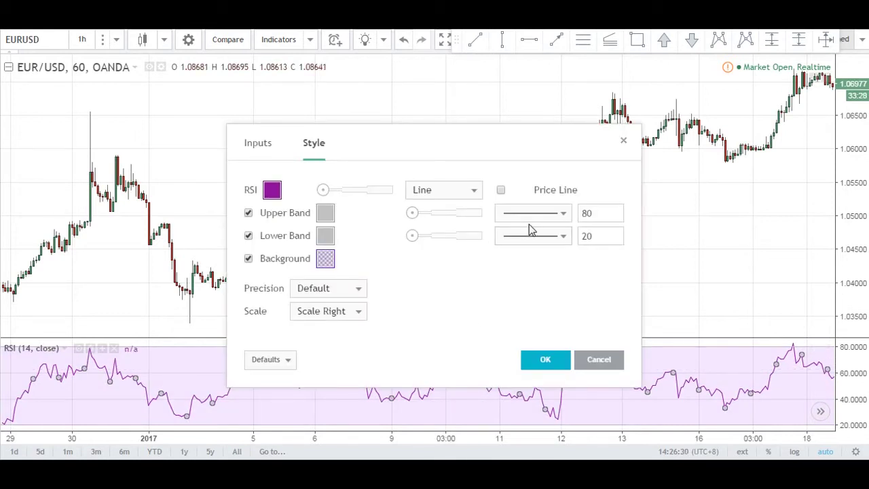
double_click(588, 213)
text(70)
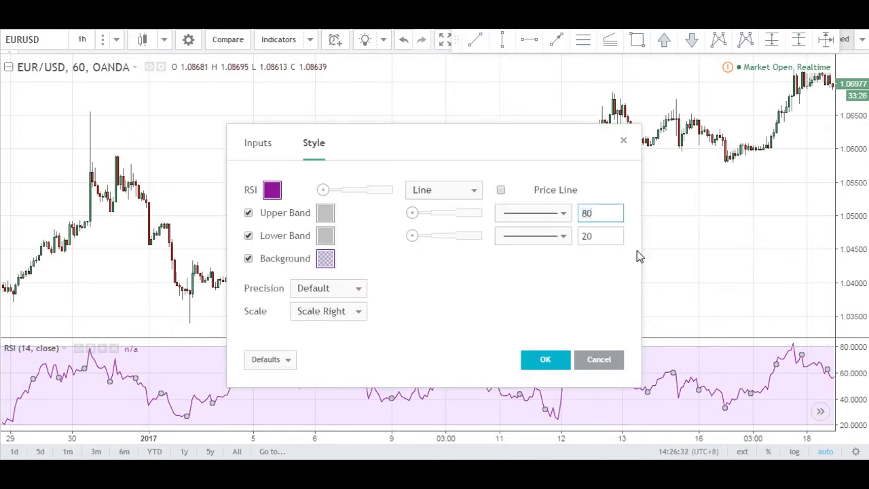
double_click(615, 236)
text(30)
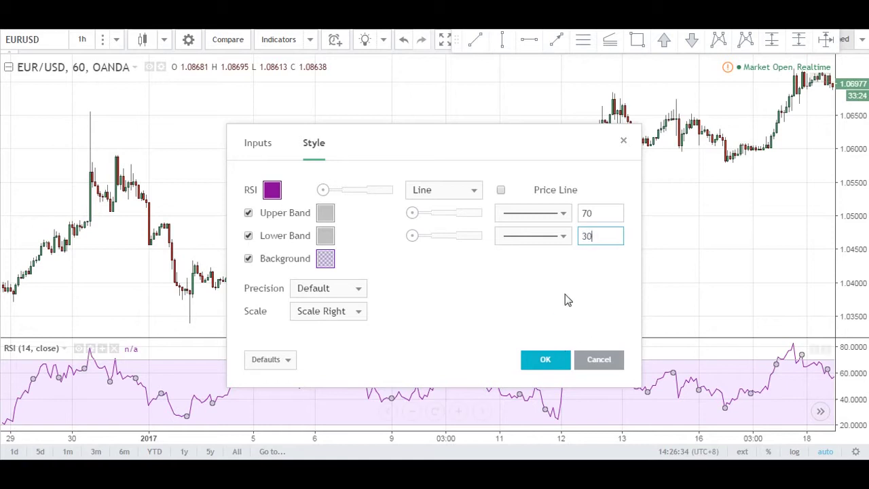
click(561, 359)
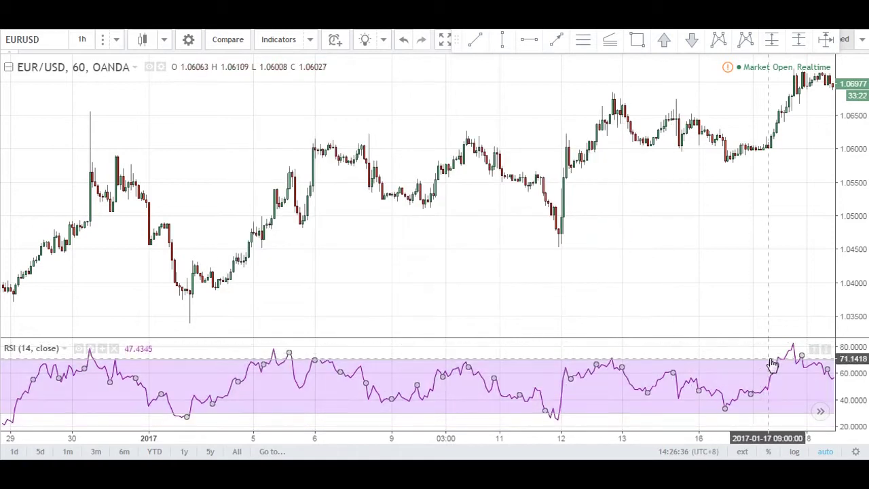
click(279, 359)
click(282, 361)
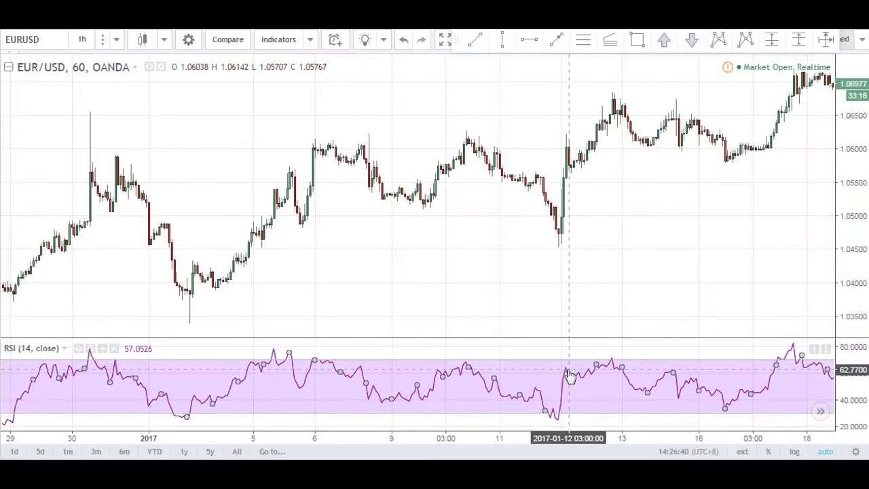
Set the RSI indicator's upper band to 80 and its lower band to 20.
double_click(567, 373)
double_click(587, 213)
text(80)
click(588, 235)
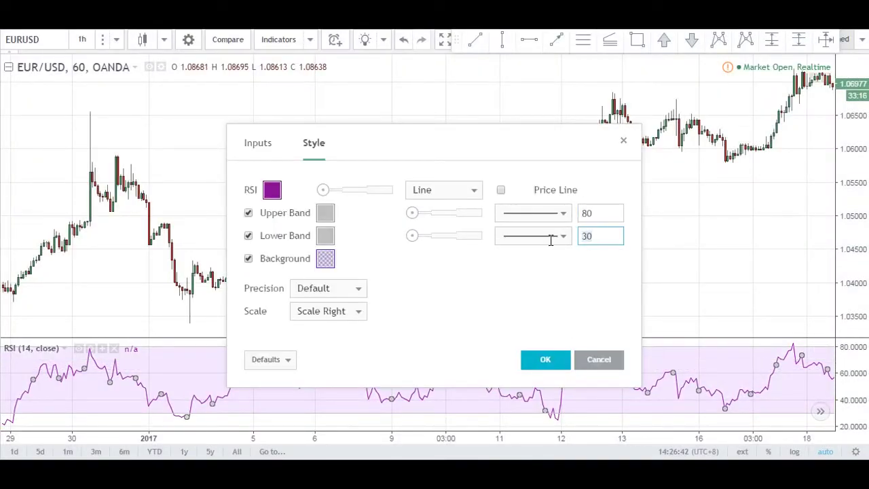
key(BackSpace)
text(2)
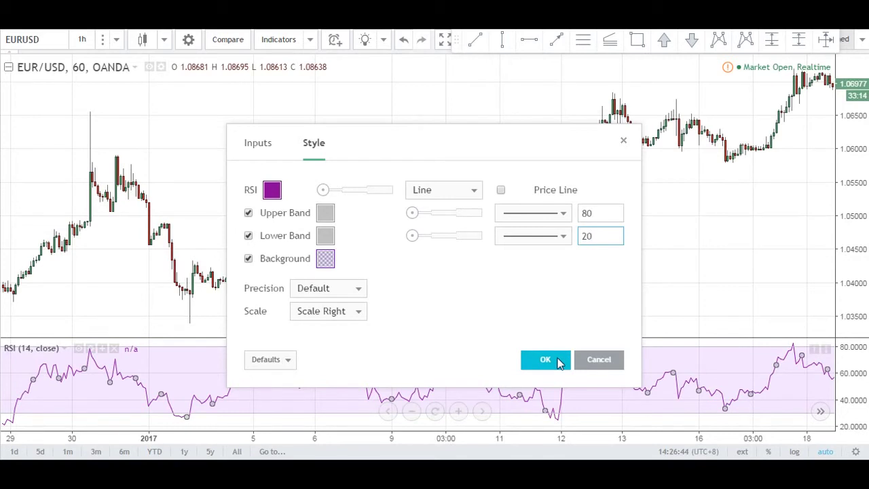
click(547, 360)
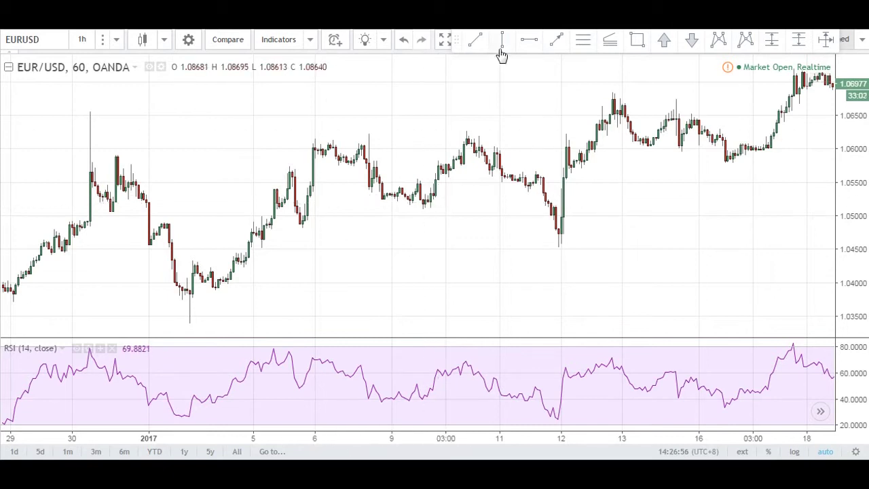
Draw matching red arrows on price and RSI along the rise from early January and the fall of 10 to 12 January.
click(555, 40)
drag(223, 288, 319, 148)
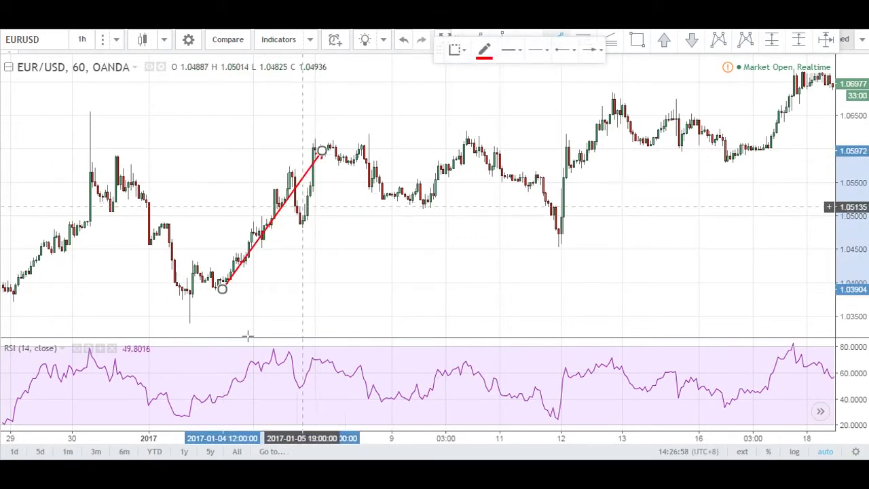
drag(189, 414, 273, 352)
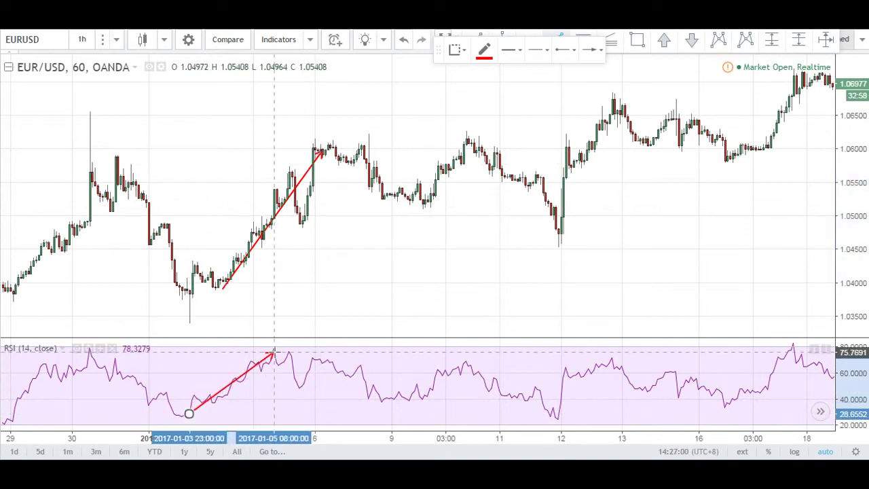
click(559, 231)
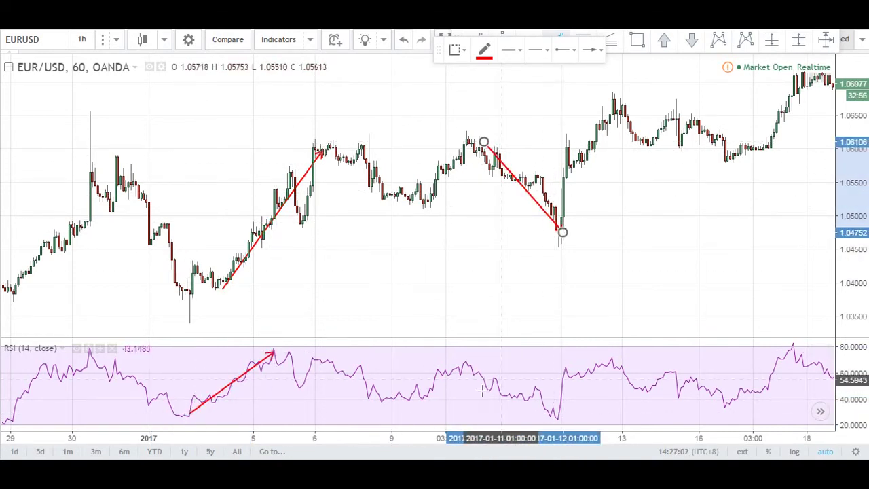
click(468, 361)
click(557, 416)
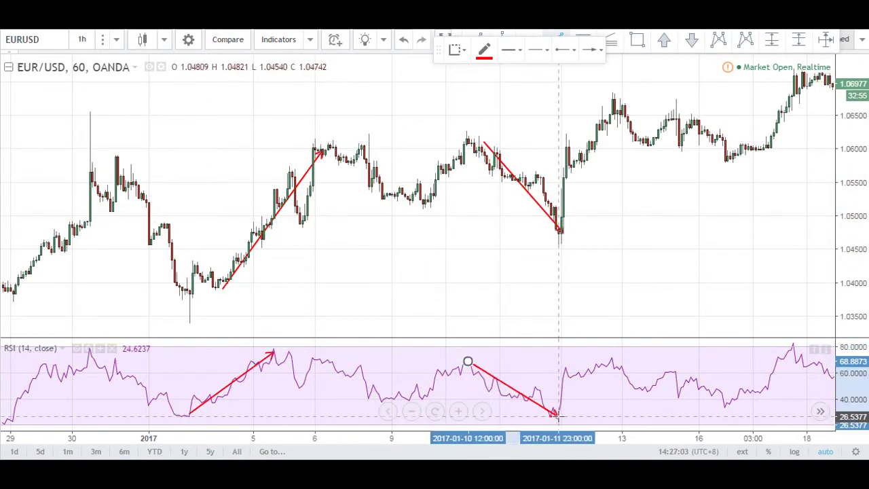
Remove all drawing tools from the EURUSD chart, keeping the indicators.
right_click(392, 271)
mouse_move(439, 391)
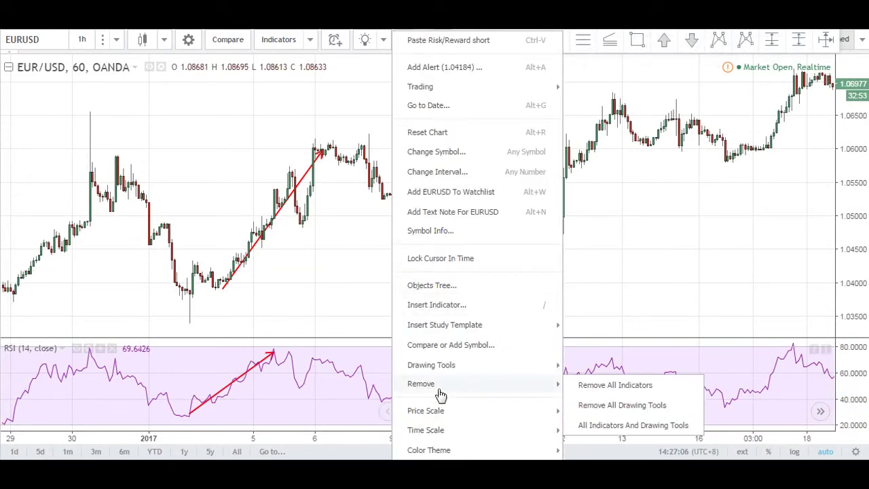
click(596, 405)
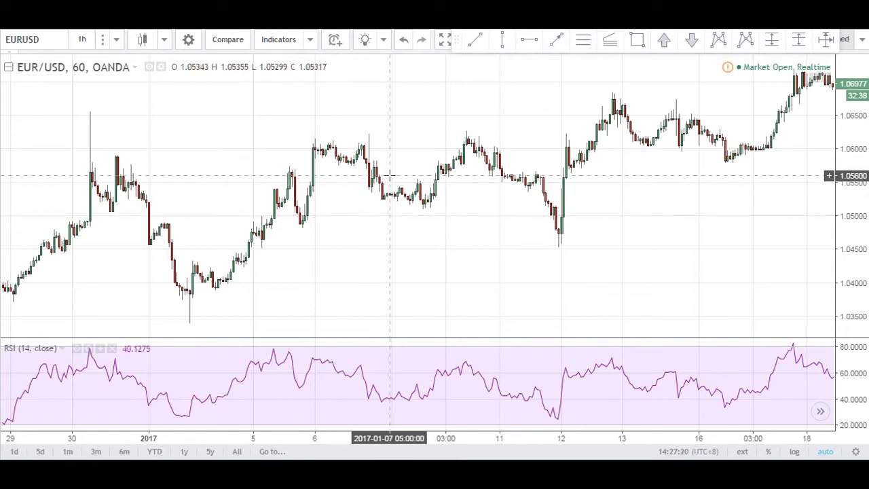
Draw a rising red arrow over the 5 to 6 January price candles from about 1.05135 to about 1.06406.
click(556, 40)
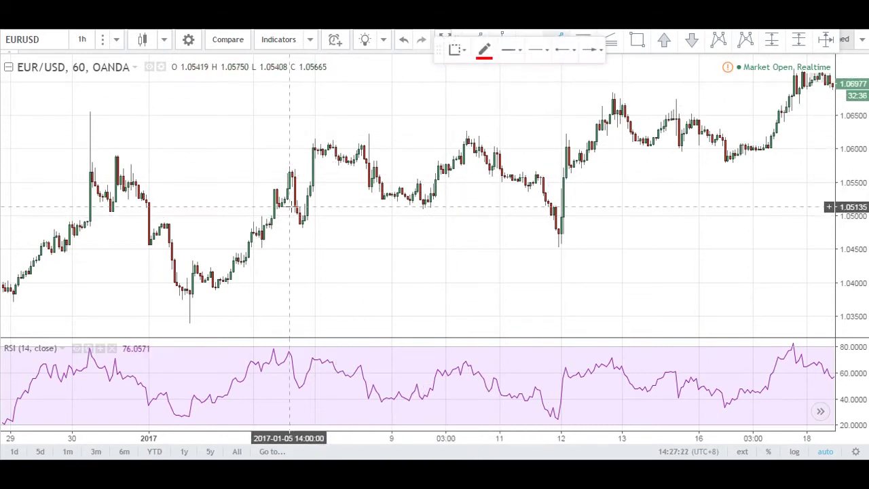
click(292, 207)
click(356, 123)
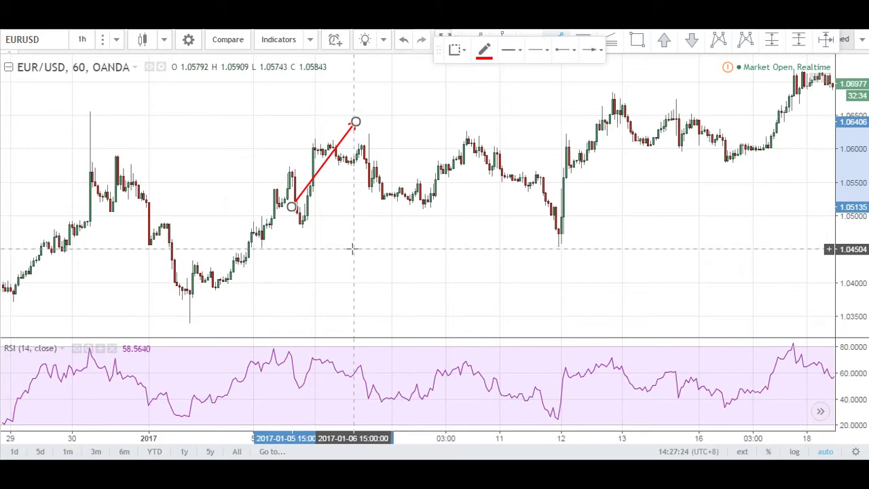
Draw a falling red arrow below the 6 to 10 January candles, plus one falling and one rising red arrow around 12 to 13 January.
click(348, 250)
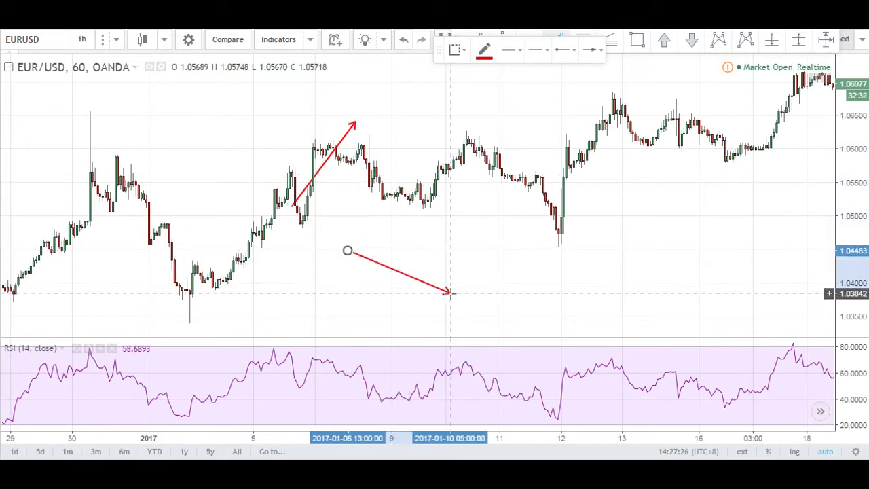
click(450, 293)
click(562, 128)
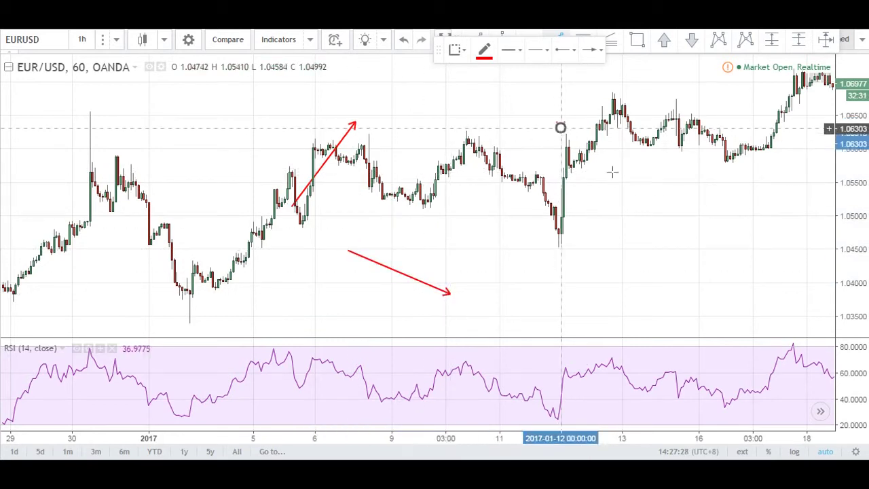
click(665, 198)
click(579, 310)
click(657, 234)
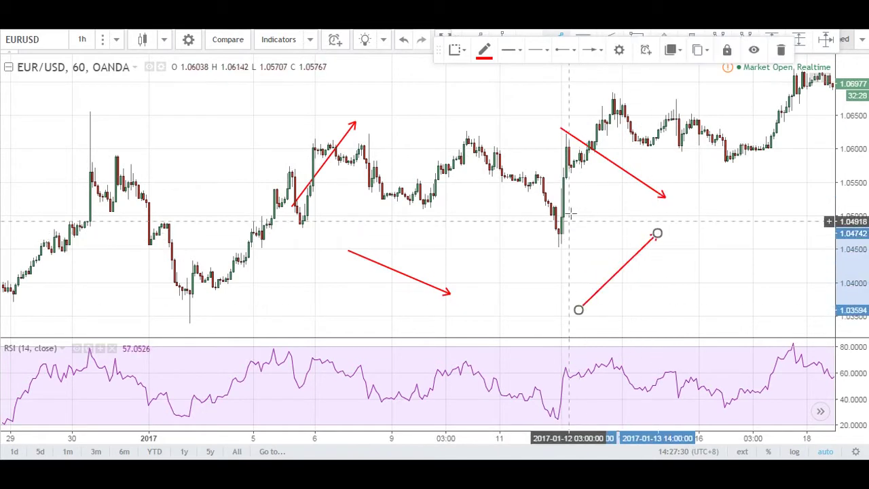
Delete the four red arrows from the price chart one by one.
key(Delete)
click(626, 265)
key(Delete)
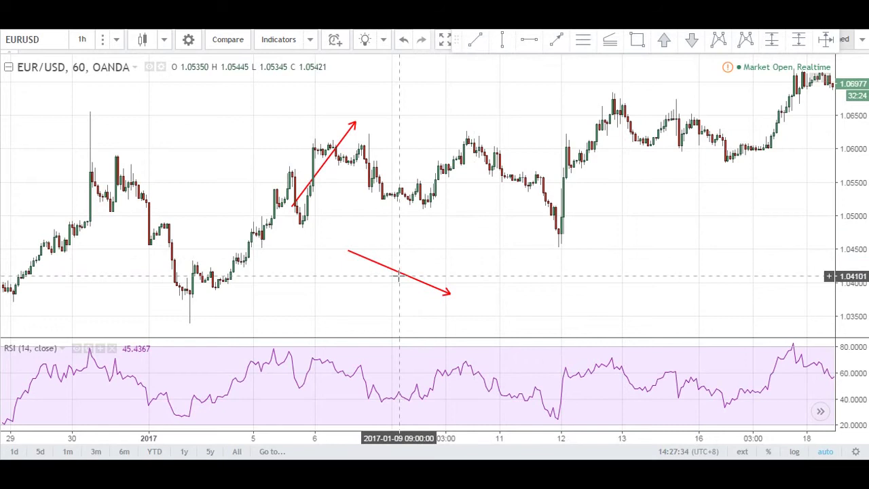
click(399, 276)
key(Delete)
click(312, 180)
key(Delete)
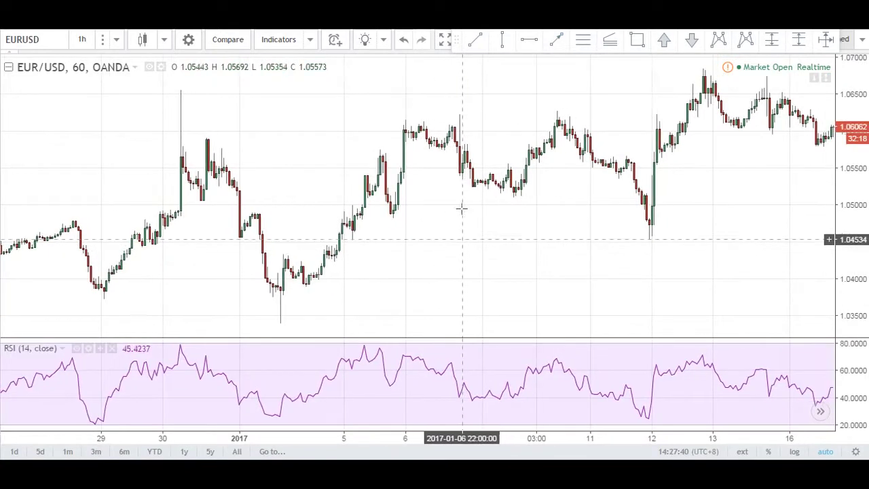
Draw matching chains of three red arrows on price and RSI, tracing a rise, pullback and second rise within 3 to 6 January.
click(556, 41)
drag(309, 285, 379, 159)
mouse_move(278, 413)
mouse_down()
mouse_move(346, 351)
mouse_move(365, 349)
mouse_up()
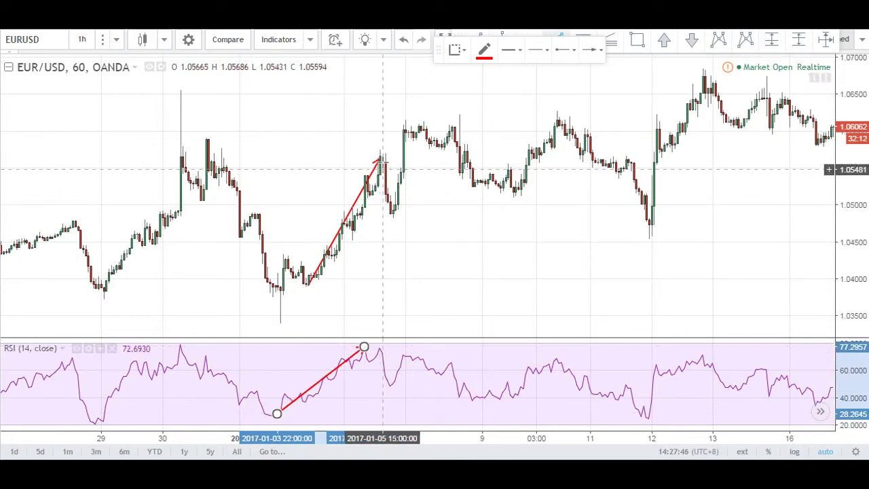
drag(379, 159, 394, 217)
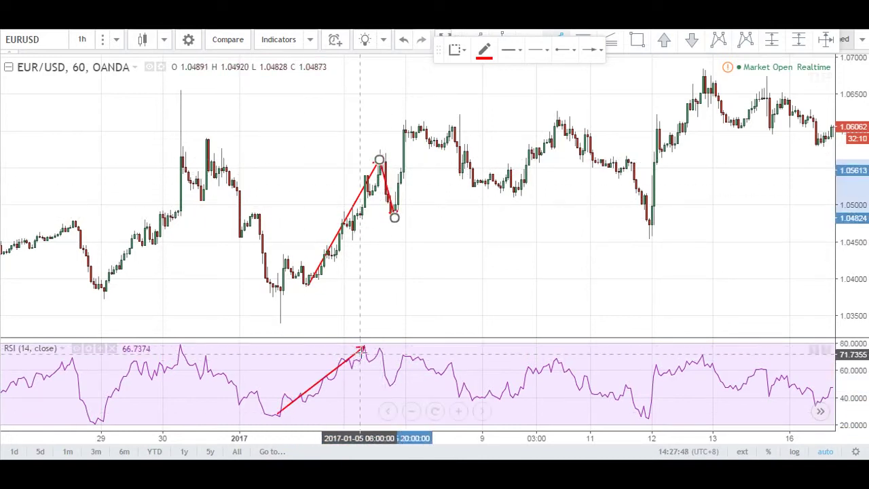
drag(362, 349, 370, 366)
drag(392, 217, 405, 126)
drag(369, 364, 377, 348)
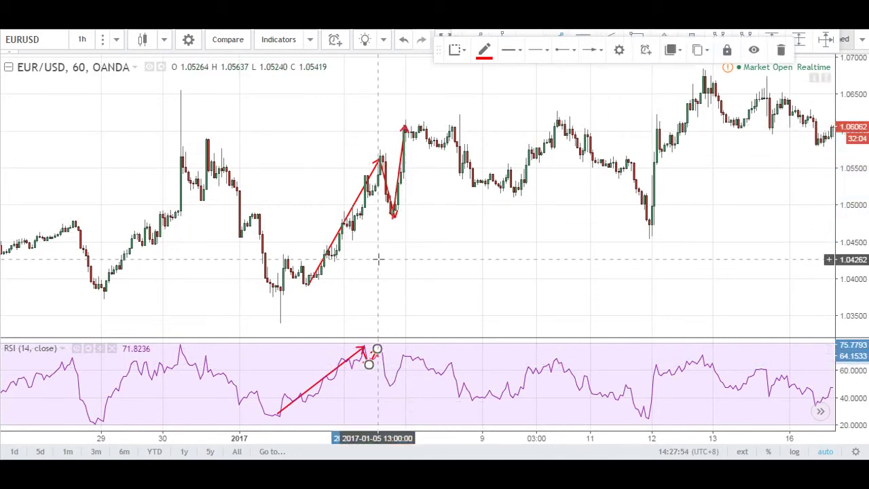
Remove all drawing tools, clearing the red arrow chains from both the price chart and the RSI.
right_click(378, 261)
mouse_move(414, 387)
click(588, 406)
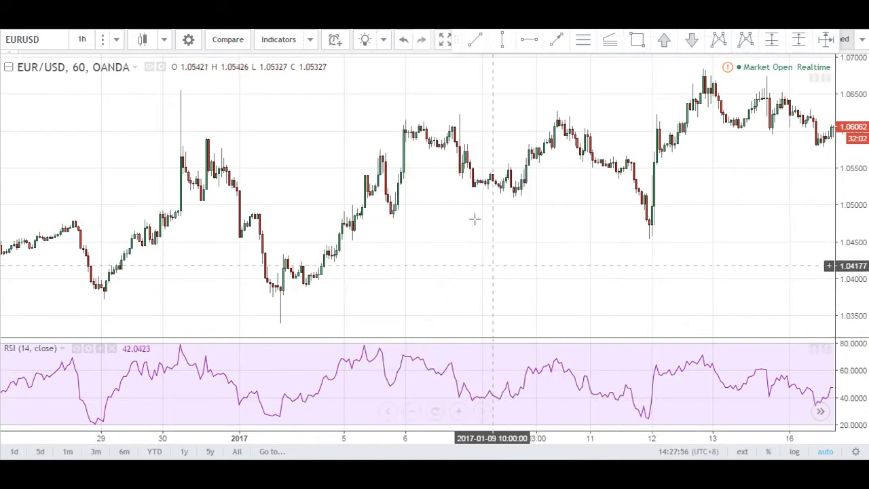
Draw a rising blue trend line over the 5 and 6 January price highs and a falling one over the corresponding RSI peaks.
click(555, 40)
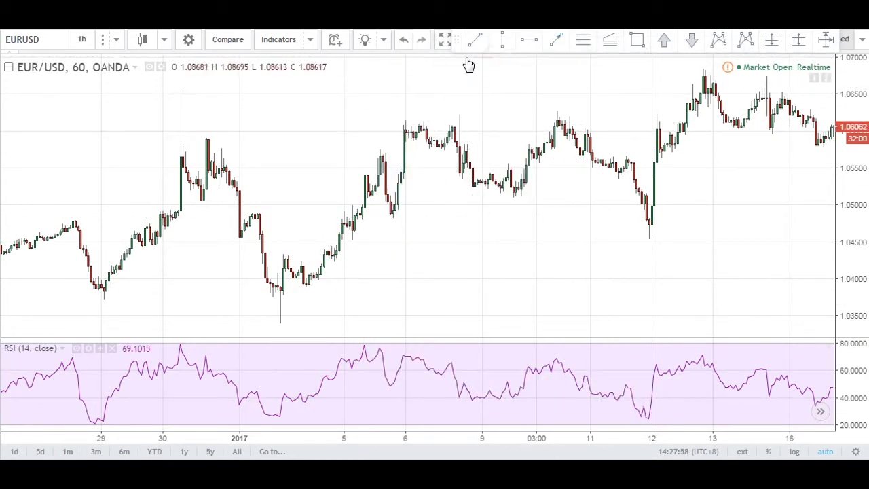
click(369, 161)
click(418, 111)
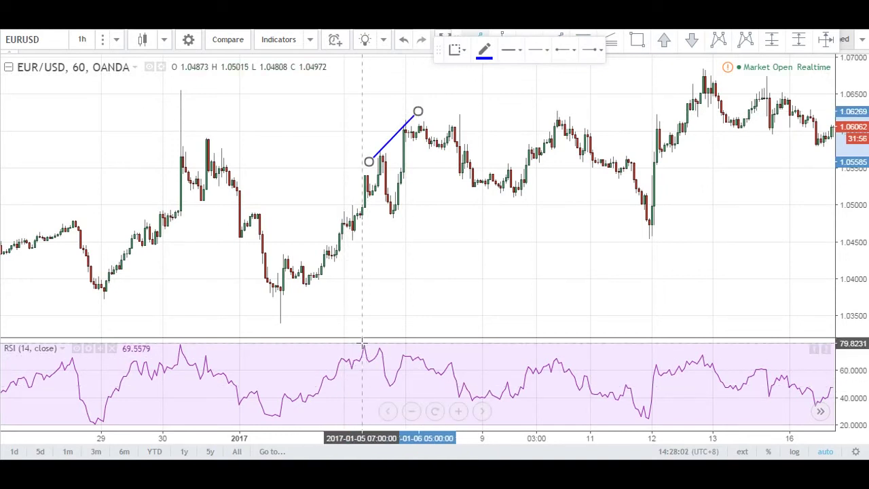
click(362, 343)
click(446, 296)
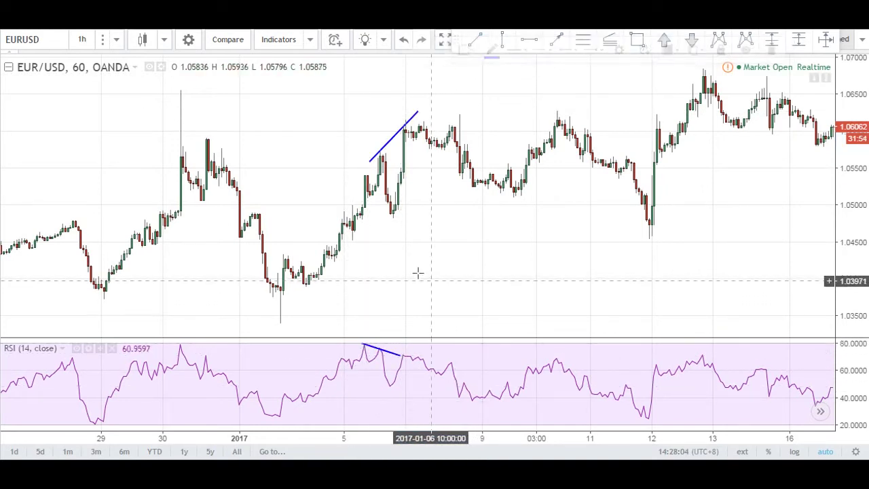
Draw a rising red arrow from the 5 January low at about 1.04881 to the 6 January high.
click(390, 214)
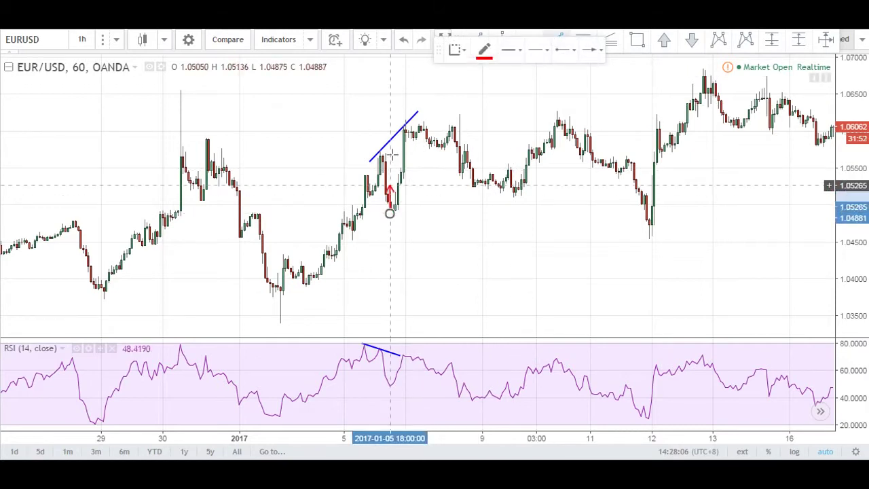
click(408, 127)
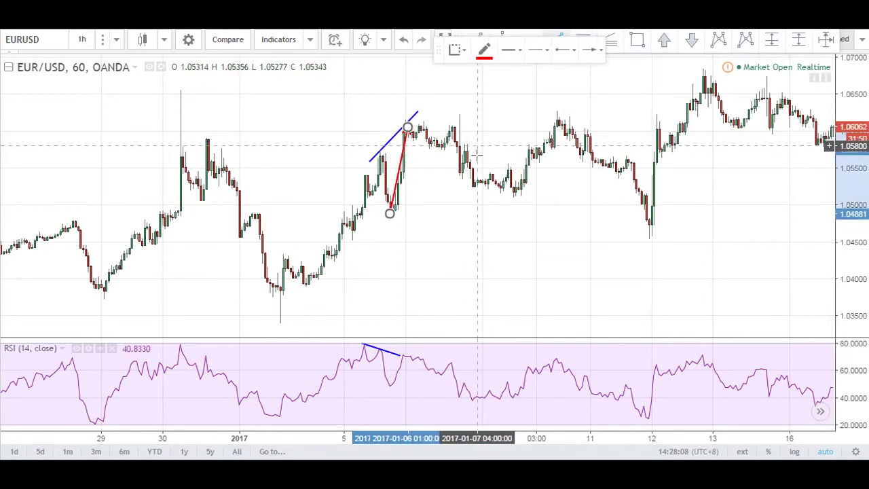
click(505, 206)
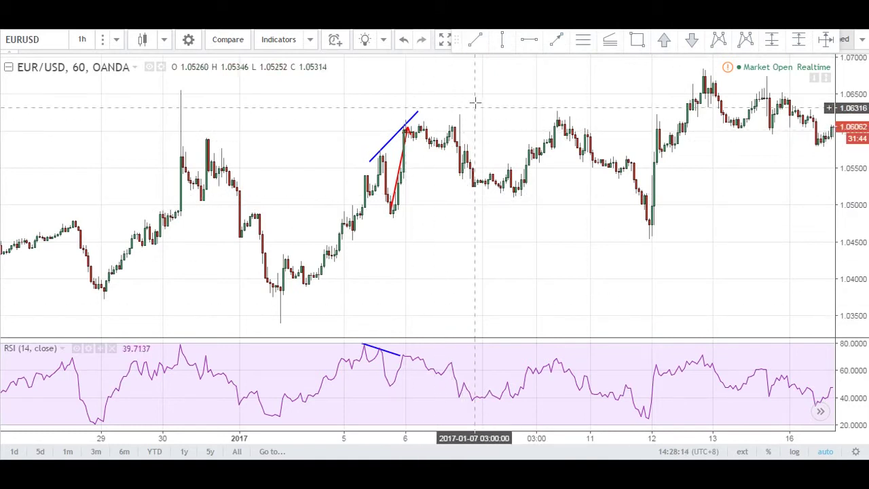
click(411, 127)
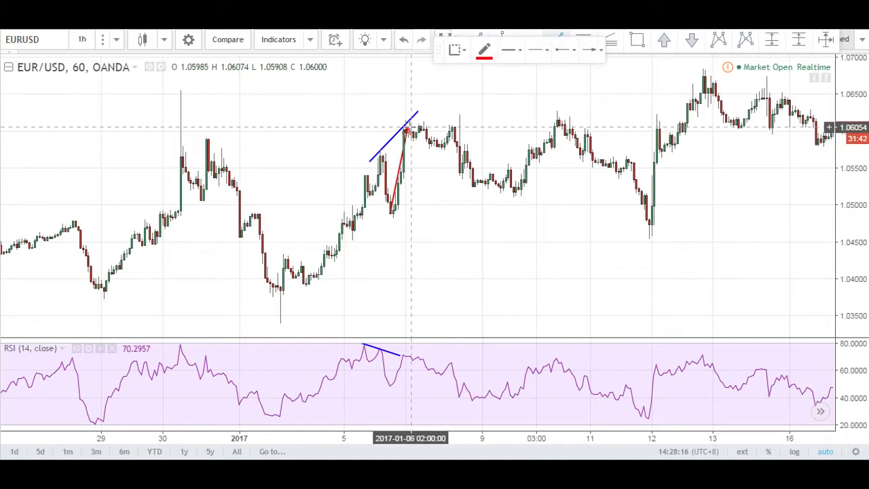
Measure the price and date range from the 6 January high at about 1.06072 down to about 1.05115 on 10 January.
click(826, 39)
click(407, 125)
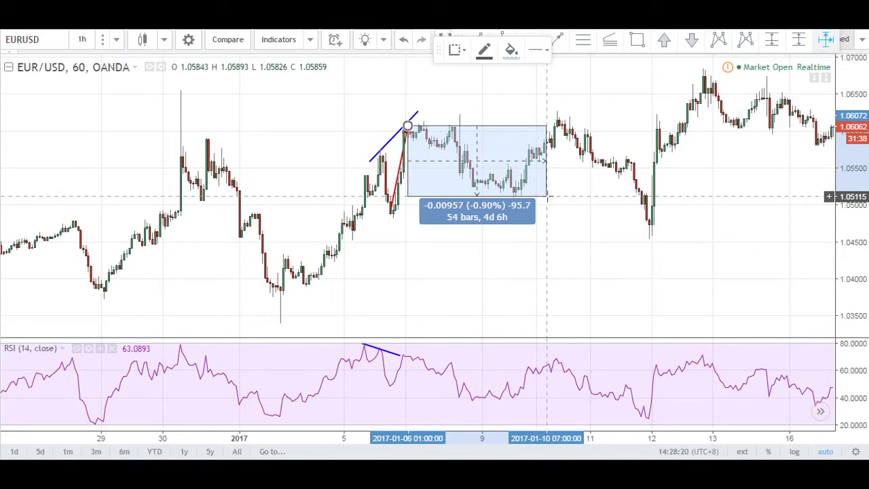
click(547, 197)
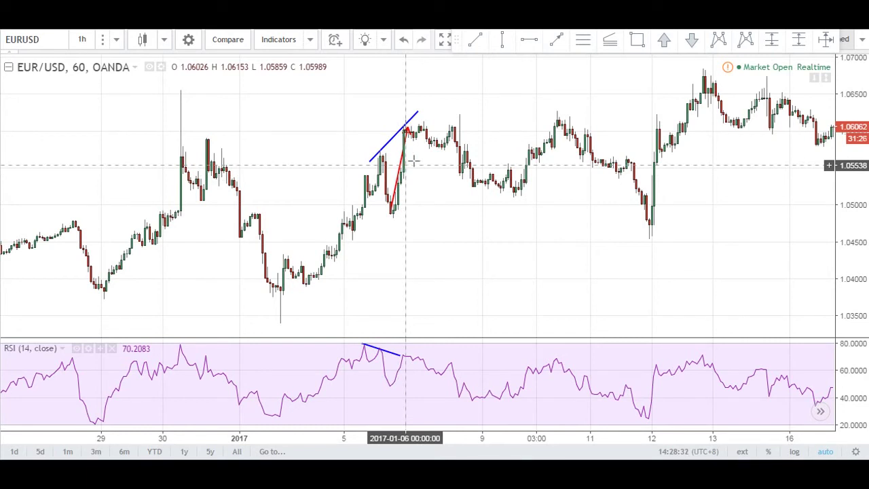
Remove all drawing tools, clearing the blue trend lines and the red arrow.
right_click(442, 165)
mouse_move(497, 388)
click(650, 405)
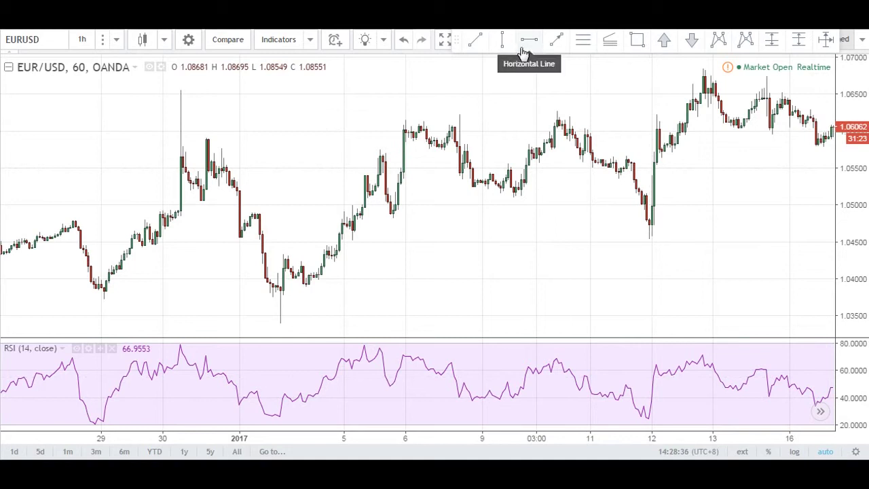
Draw red arrows along the 4 to 5 January rise, on price from about 1.03839 to 1.05678 and on RSI from about 23 to 76.
click(557, 39)
click(303, 290)
click(382, 158)
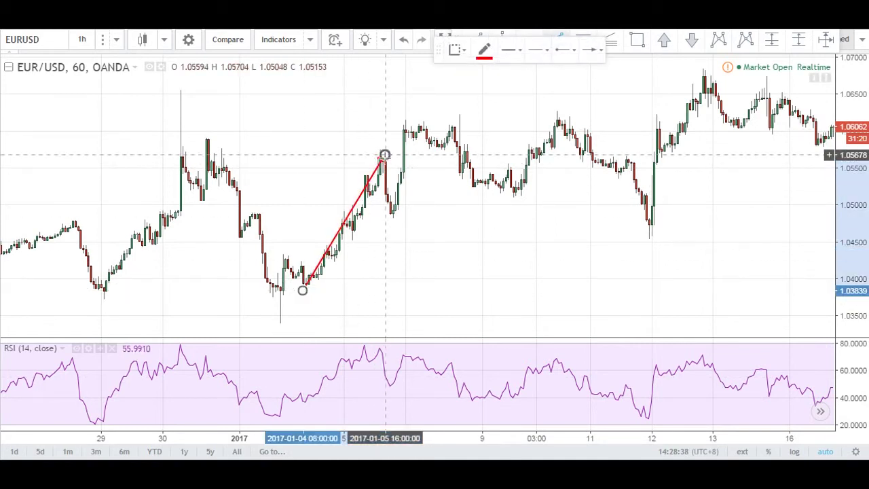
click(283, 420)
click(361, 349)
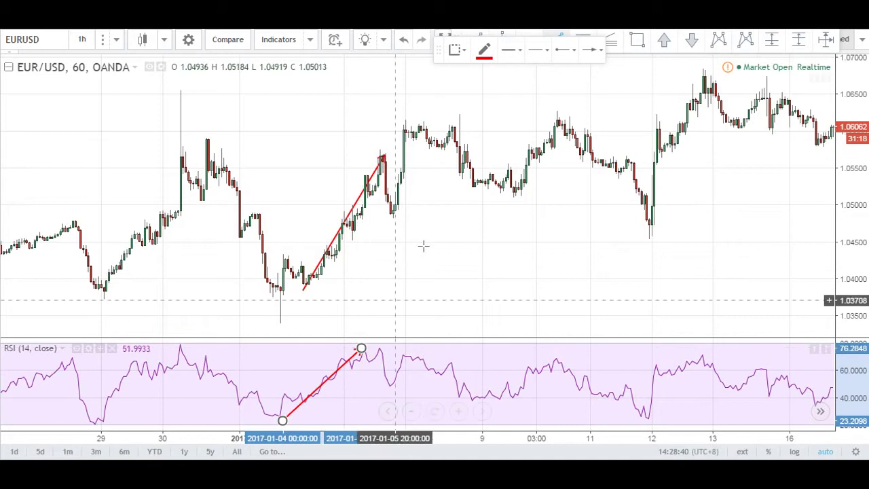
Add red arrows for the pullback and second rise, up to about 1.06157 on price and about 74 on RSI.
click(383, 158)
click(393, 217)
click(362, 351)
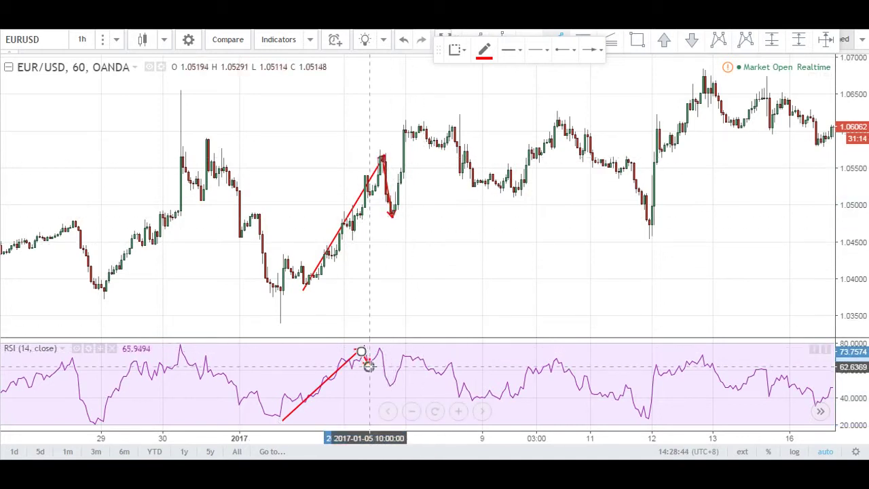
click(369, 367)
click(392, 216)
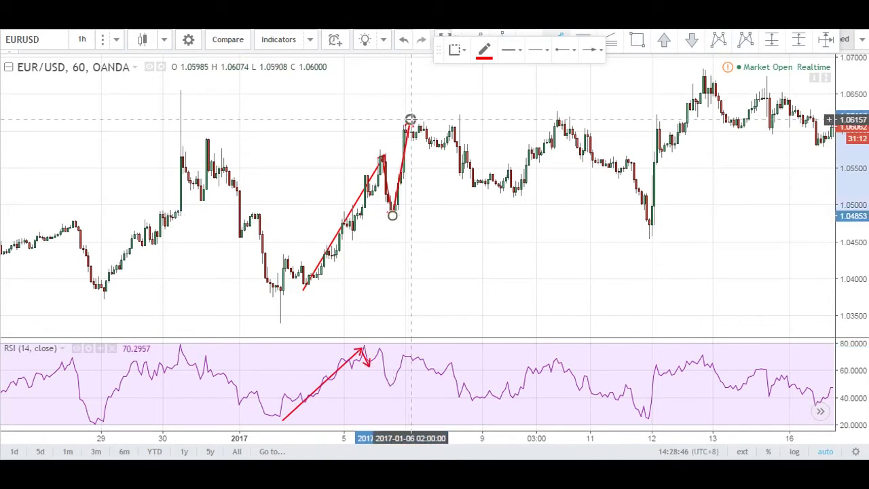
click(368, 368)
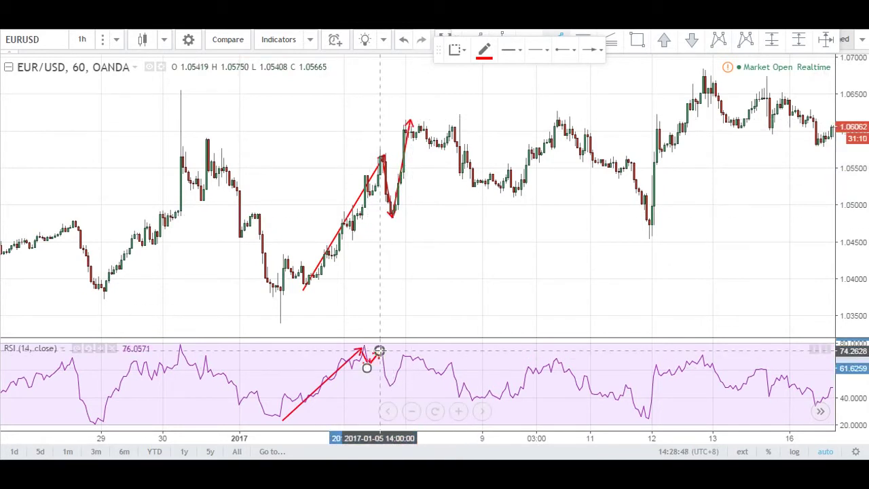
click(310, 330)
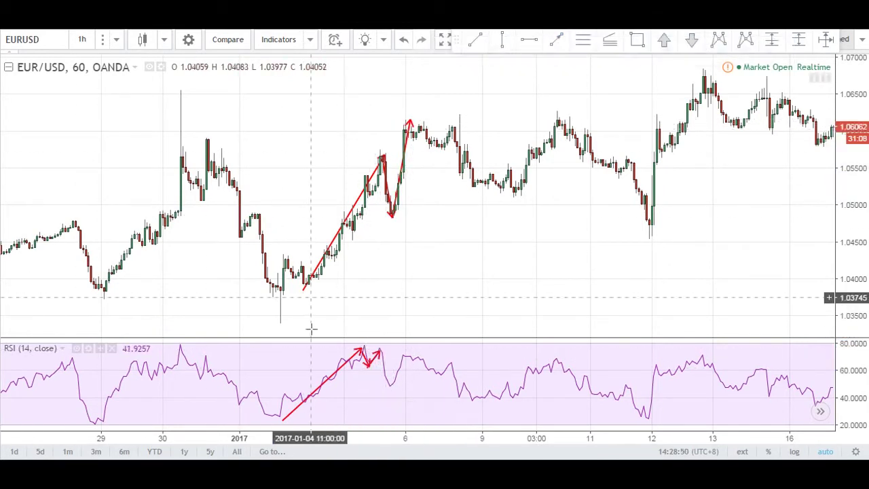
Maximize the RSI pane, draw a falling blue trend line over its 5 January peaks from about 79 to 72, and restore the pane.
double_click(315, 367)
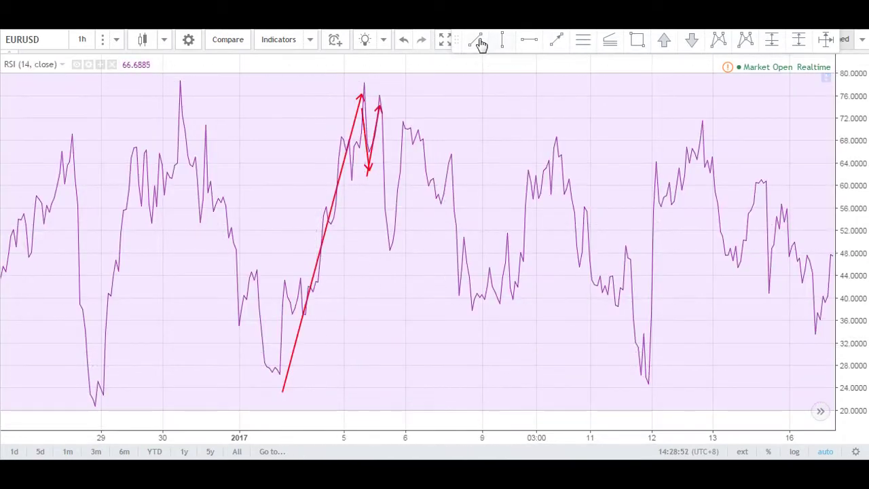
click(378, 102)
click(352, 80)
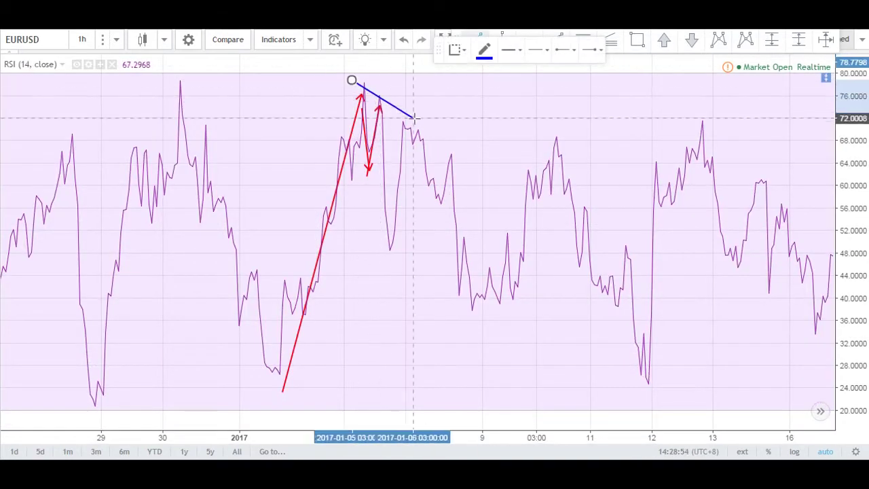
double_click(306, 136)
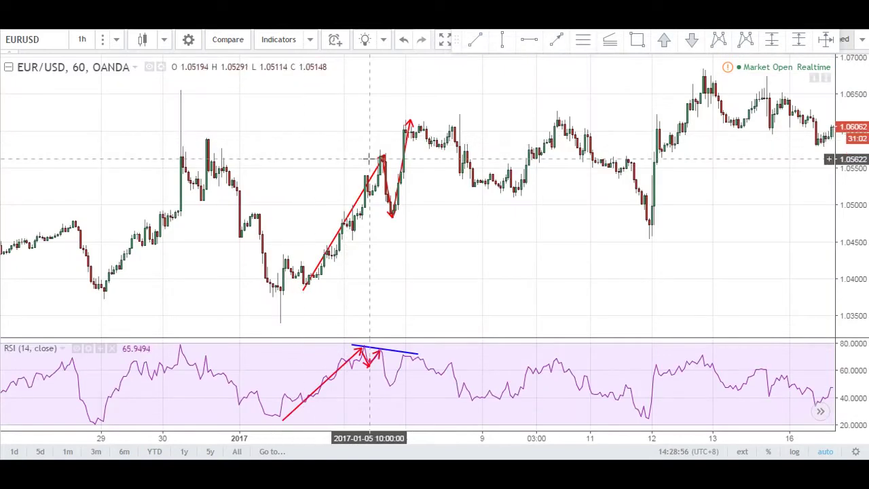
Draw a rising blue trend line across the 5 and 6 January highs on the price chart.
click(475, 40)
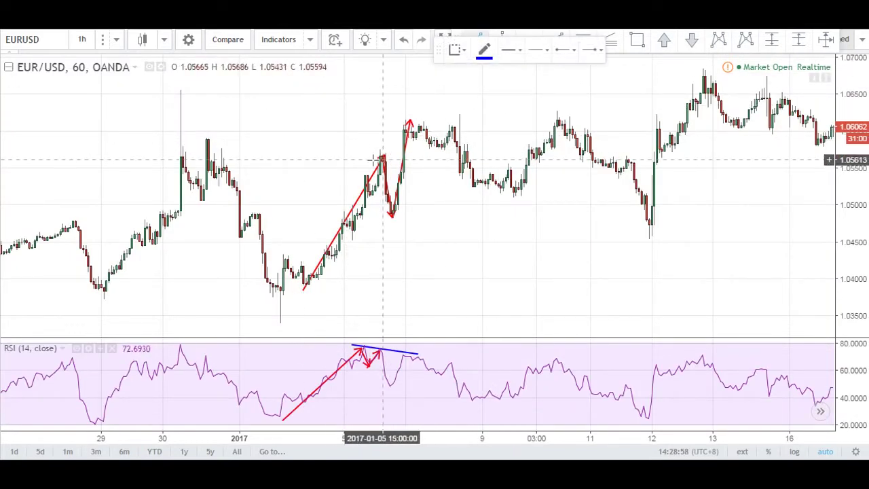
click(367, 162)
click(436, 100)
click(320, 206)
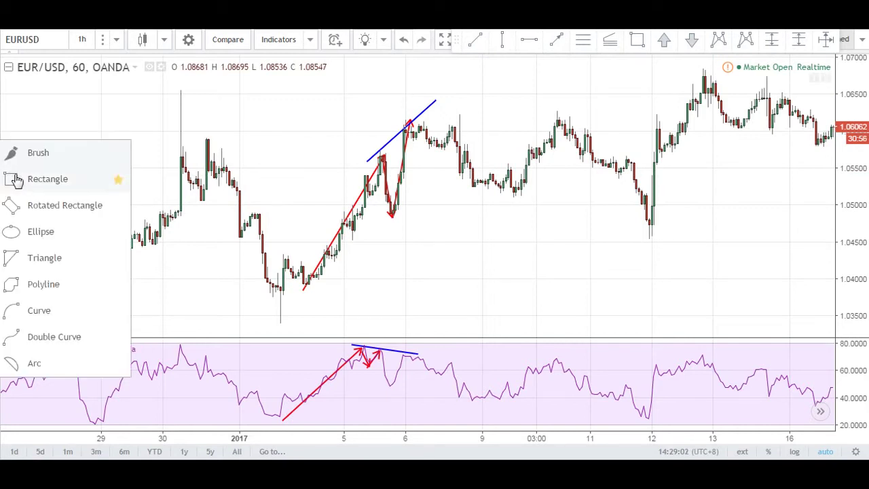
Draw a narrow yellow rectangle over the second price rise, from about 1.05988 down to about 1.04768.
click(16, 178)
click(394, 132)
click(410, 220)
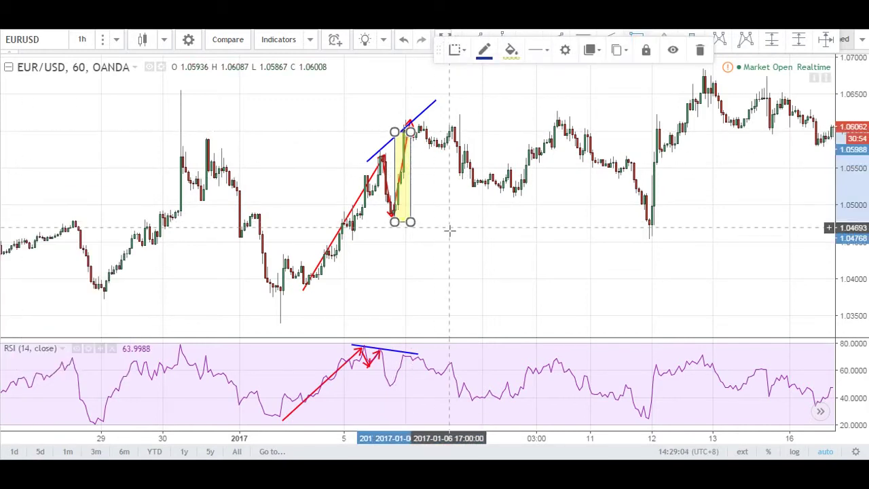
Remove all drawing tools, clearing the rectangle, arrows and trend lines from the chart.
right_click(451, 224)
mouse_move(516, 385)
click(650, 408)
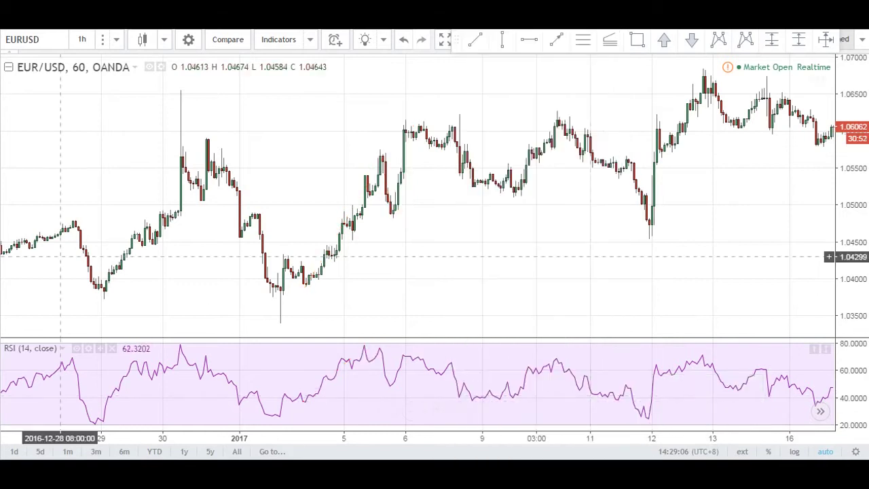
Draw a yellow rectangle around the 5 to 6 January price rise and resize it to span about 1.04853 to 1.06223.
drag(390, 122, 391, 161)
drag(411, 197, 419, 216)
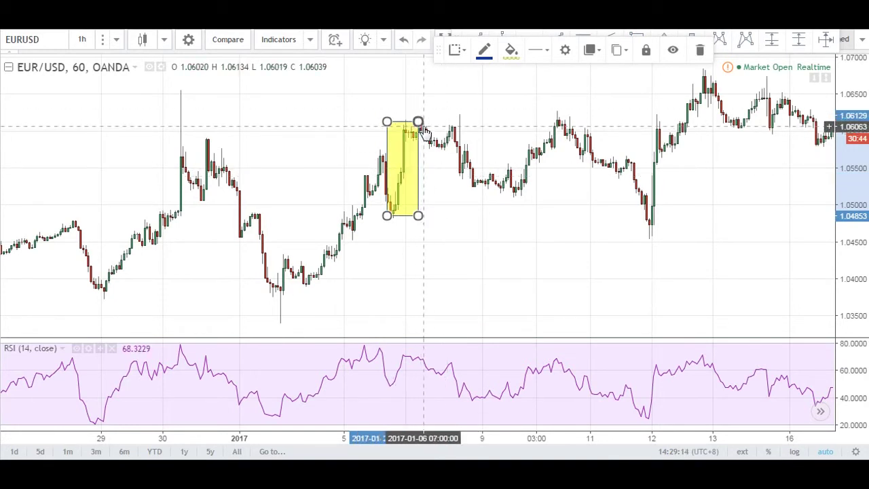
drag(419, 124, 422, 116)
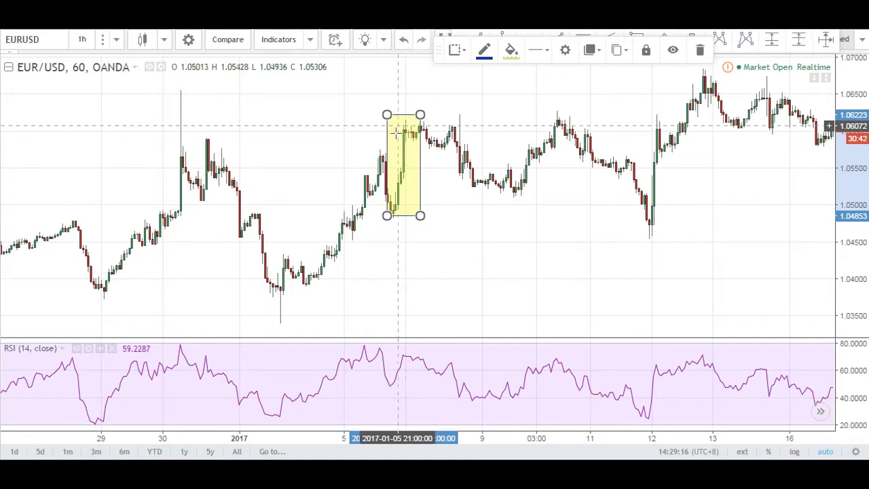
Remove all drawing tools, clearing the yellow rectangle around the 5 to 6 January price rise.
right_click(468, 197)
mouse_move(521, 386)
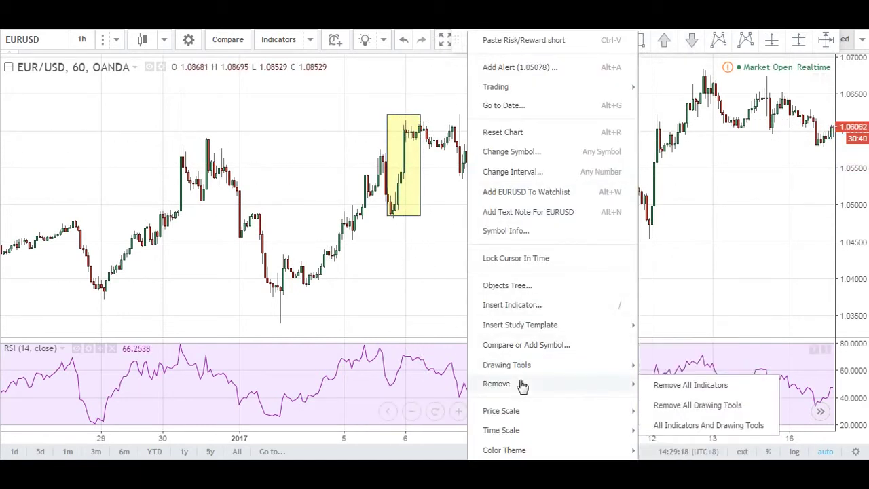
click(666, 401)
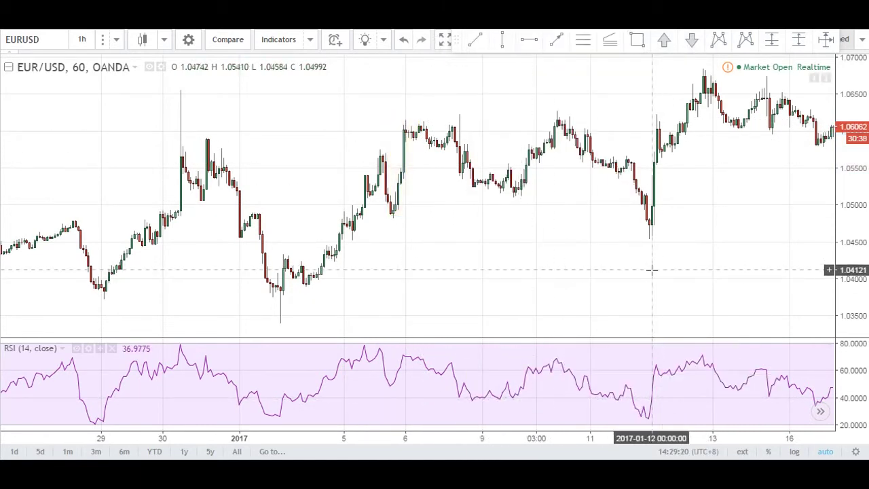
Examine price and RSI from mid-January to mid-February for another divergence example.
drag(652, 267, 561, 273)
drag(693, 270, 631, 269)
drag(747, 270, 577, 272)
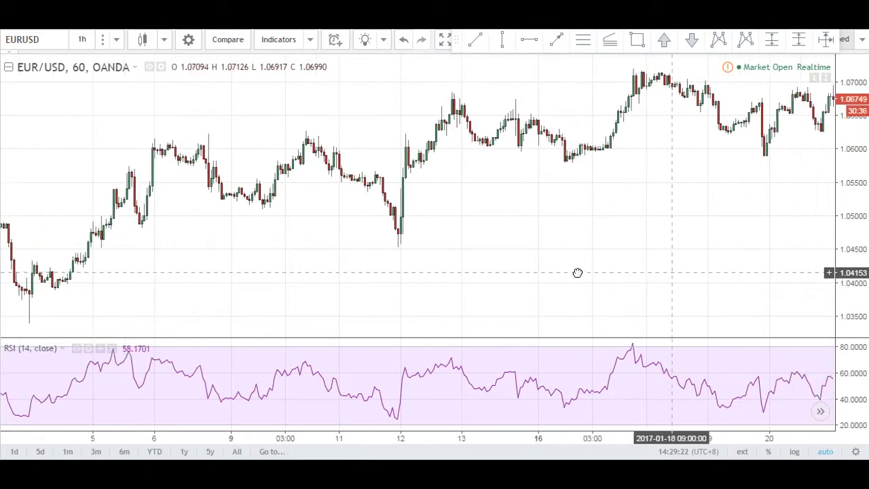
drag(720, 271, 473, 272)
drag(598, 273, 539, 274)
drag(706, 274, 460, 276)
drag(610, 276, 512, 278)
drag(392, 278, 465, 277)
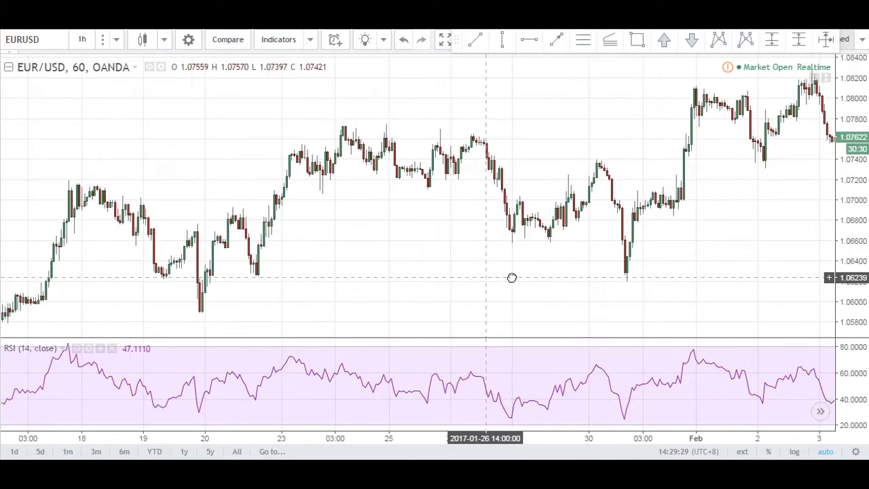
drag(352, 262, 427, 265)
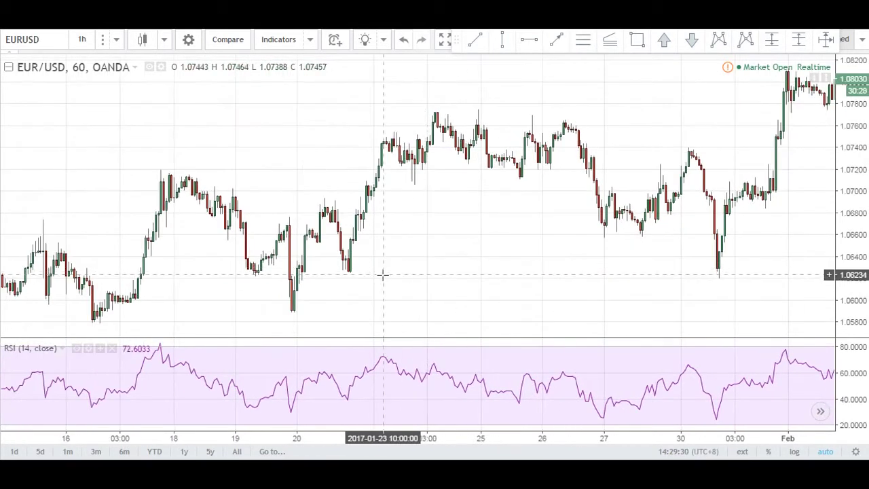
drag(357, 277, 512, 278)
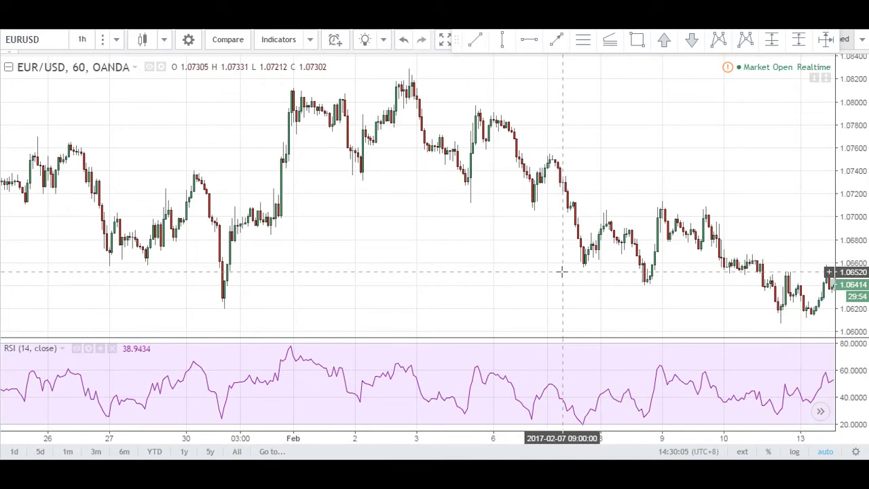
drag(562, 271, 448, 243)
click(637, 39)
drag(456, 152, 566, 269)
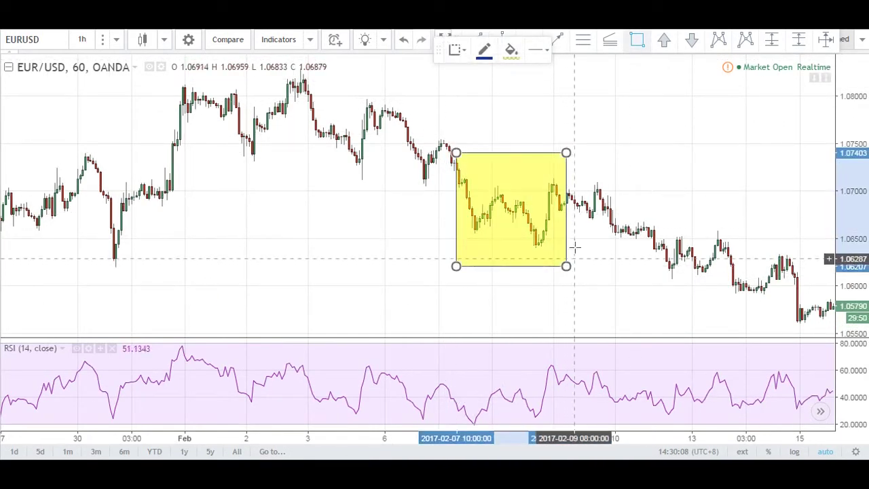
key(Delete)
Draw falling red arrows along the 7 February decline, from about 1.07528 to 1.06557 on price and 46 to 18 on RSI.
click(559, 41)
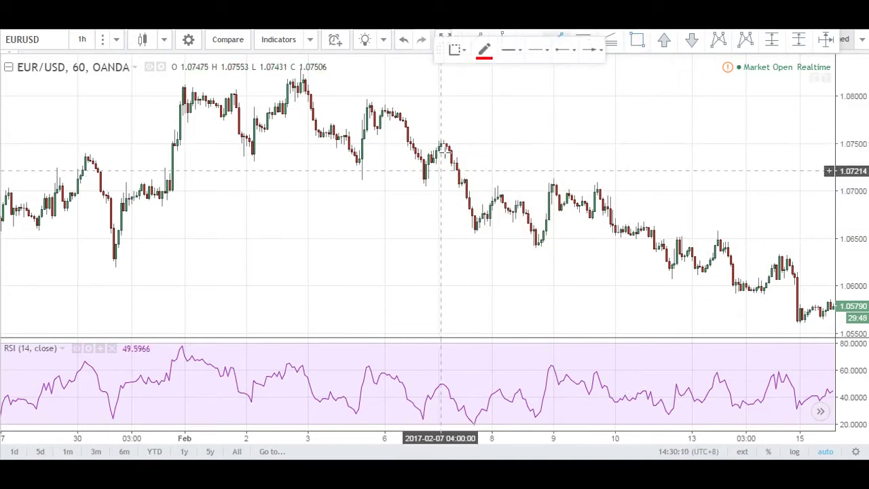
drag(446, 141, 479, 233)
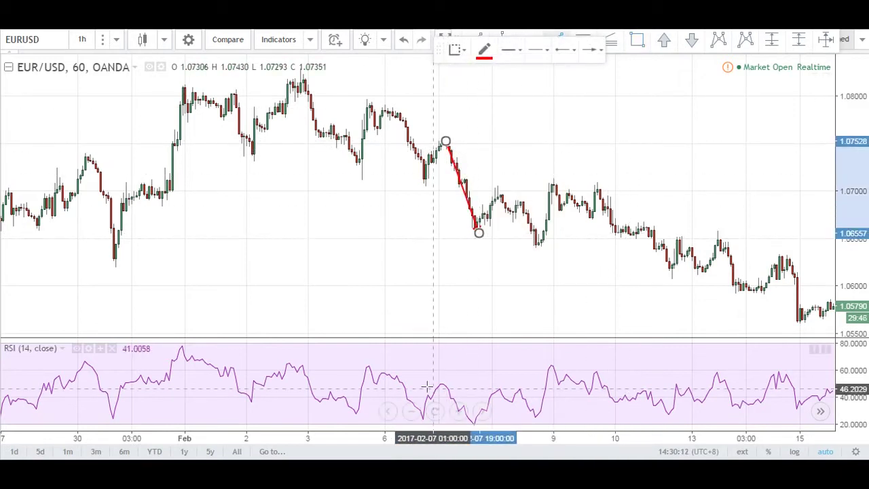
drag(446, 389, 478, 423)
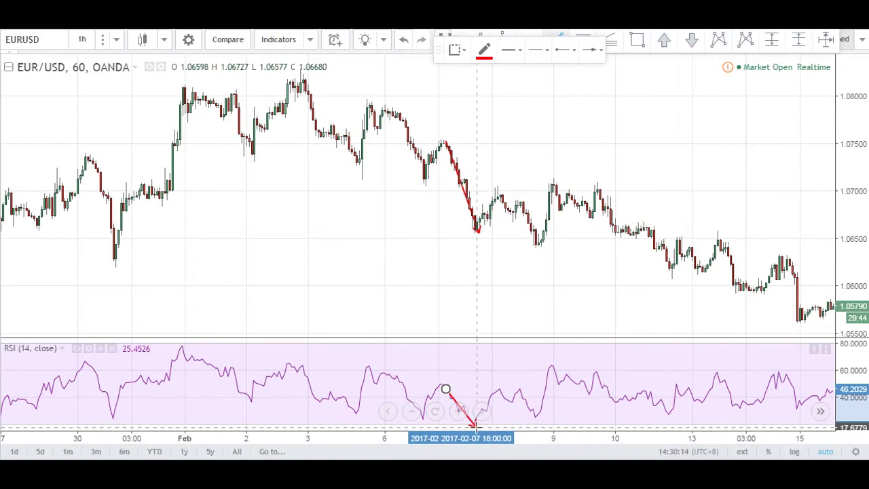
Draw rising red arrows from the 7 February low to the early 8 February high on both price and RSI.
drag(491, 295, 576, 298)
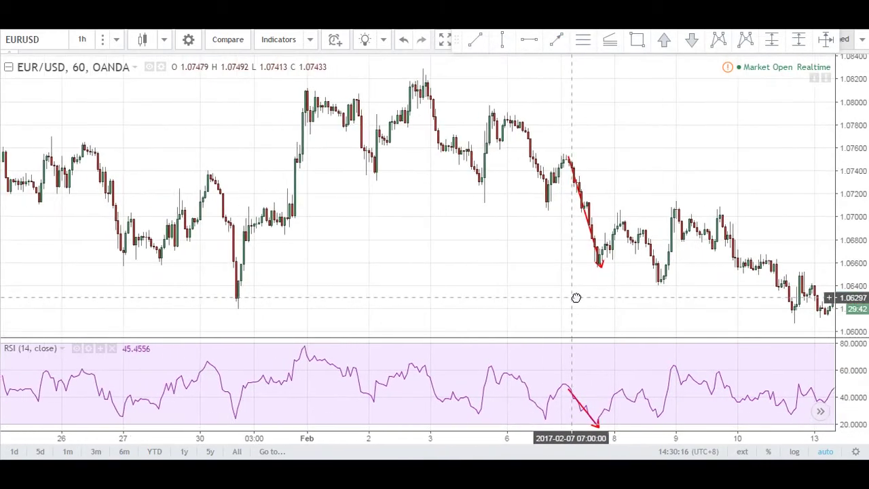
click(605, 264)
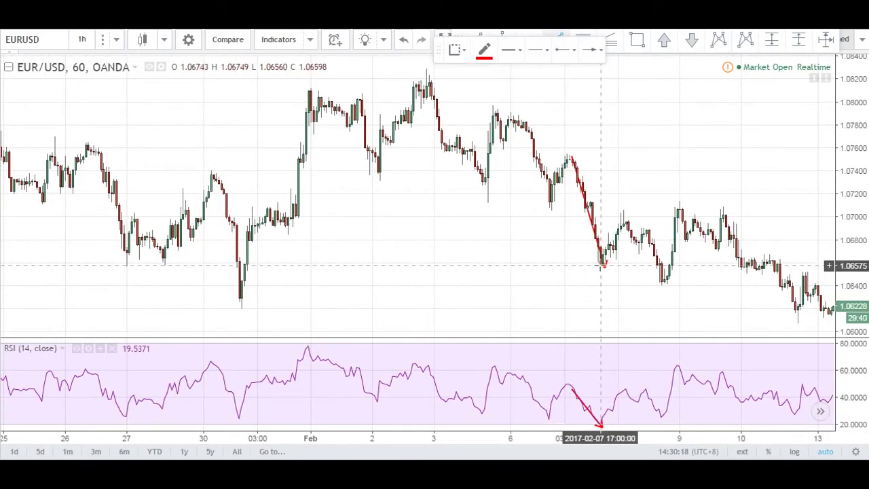
drag(600, 265, 623, 222)
drag(600, 425, 622, 390)
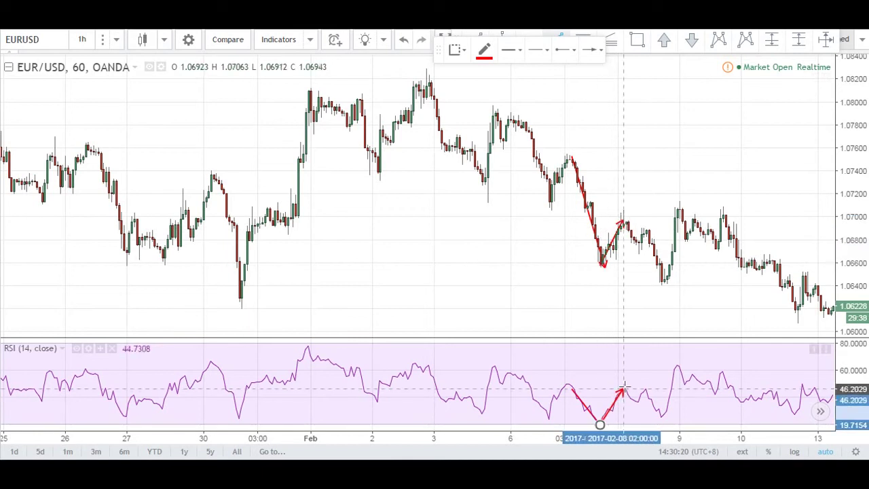
Draw falling red arrows along the 8 February decline, from about 1.06955 to 1.06412 on price, and matching it on RSI.
drag(621, 223, 659, 279)
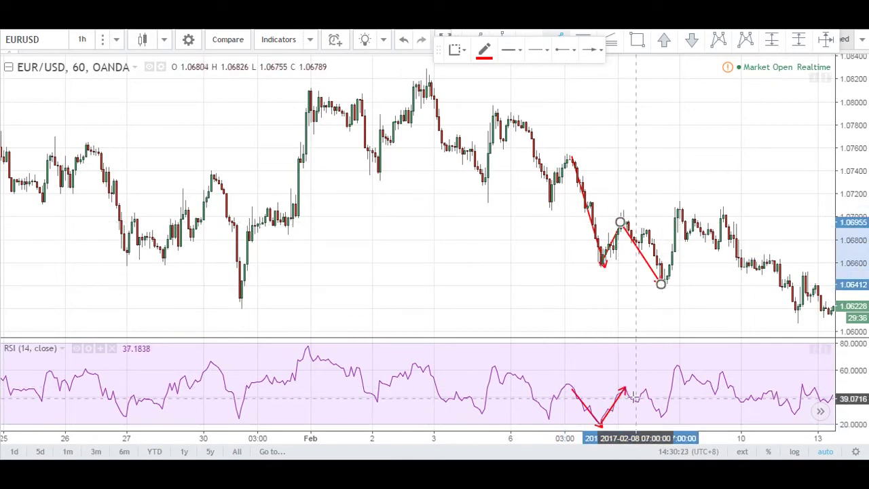
click(625, 387)
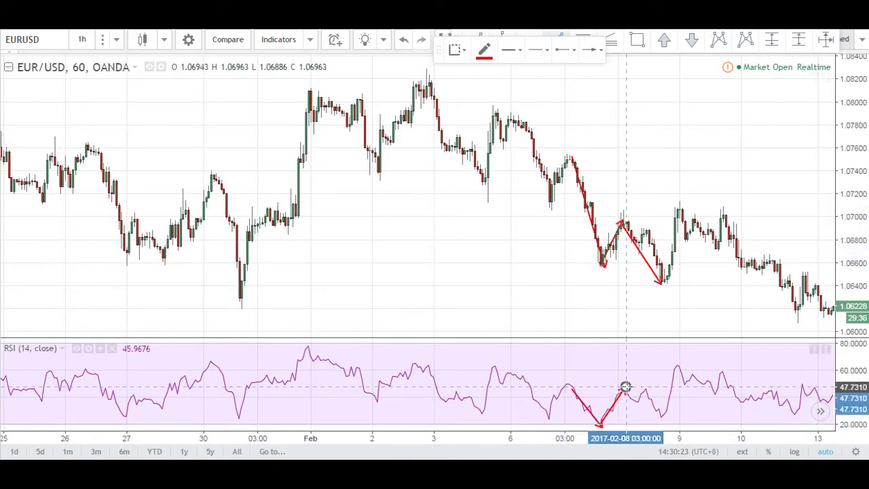
click(667, 418)
click(680, 320)
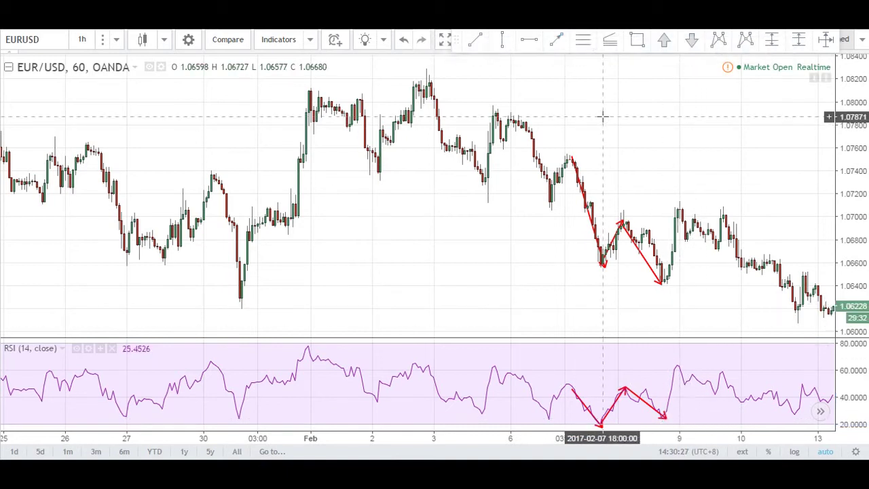
Draw a falling blue trend line across the 7 and 8 February price lows and a rising one across the RSI lows.
click(596, 265)
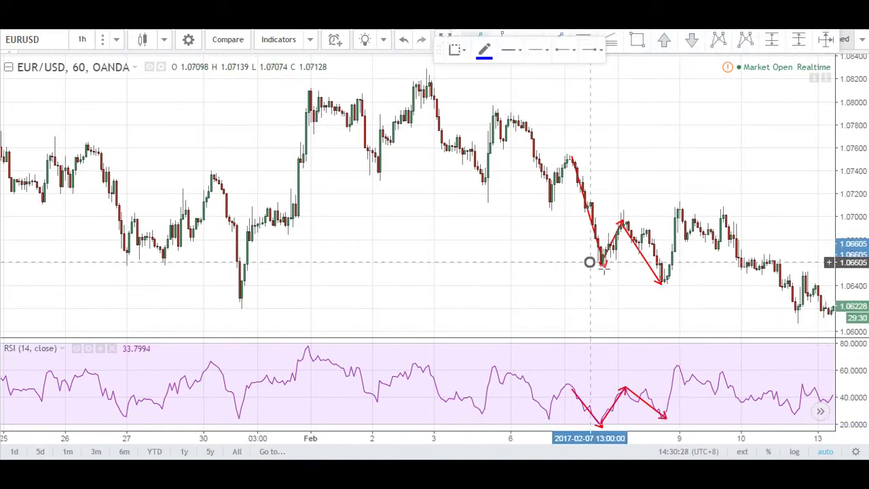
click(598, 265)
click(601, 426)
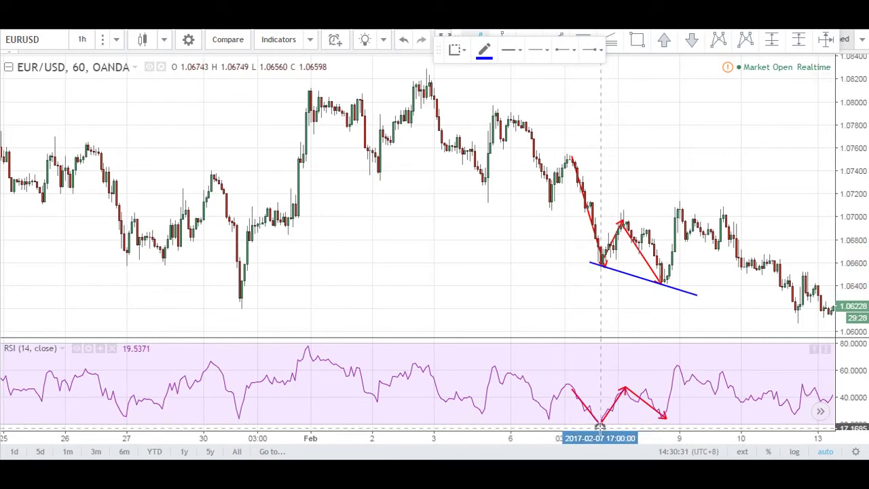
click(706, 313)
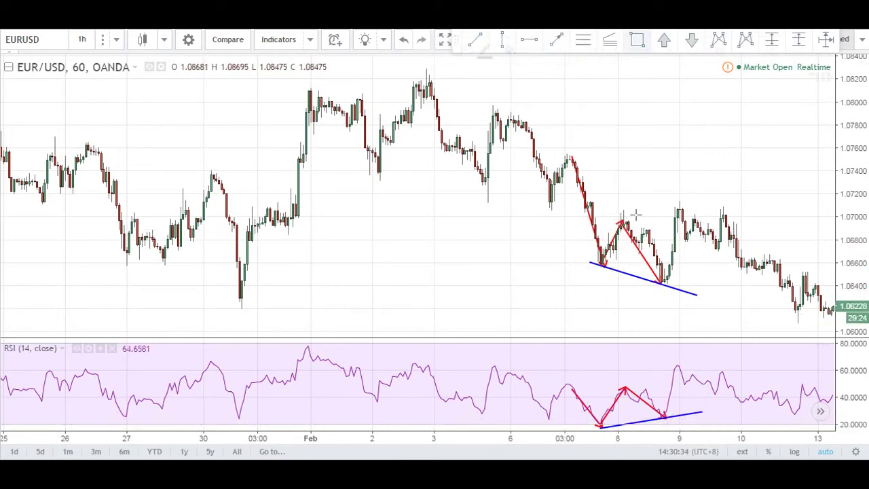
Draw a yellow rectangle over the 8 February price decline, spanning about 1.07069 to 1.06322.
drag(620, 214, 671, 294)
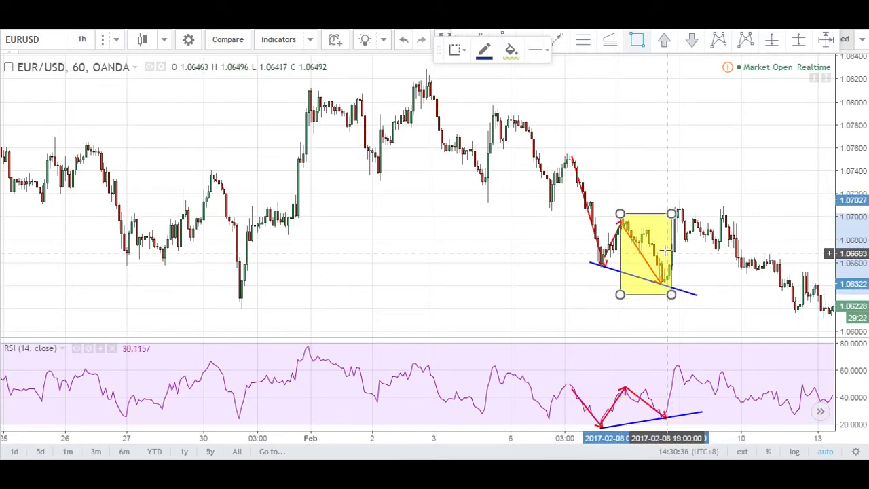
drag(671, 214, 667, 211)
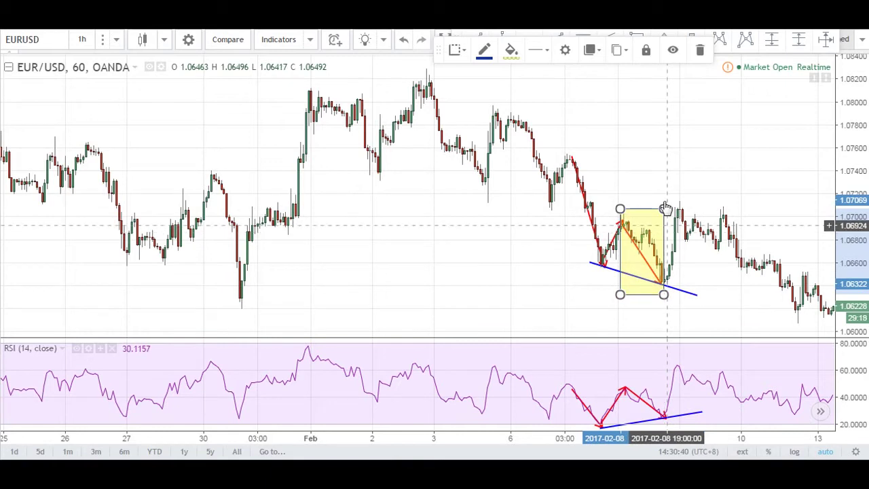
click(613, 110)
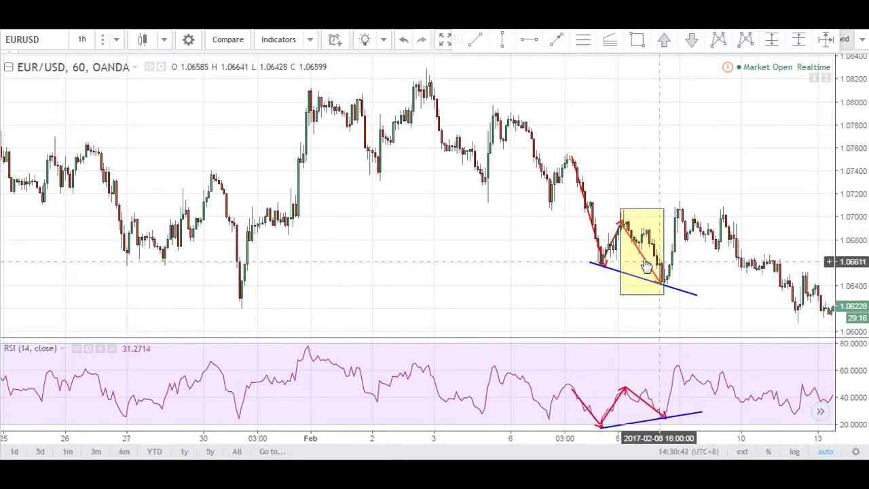
Reshape the yellow rectangle into a wide, shallow band around the 8 February low, starting just below the 7 February low.
drag(620, 210, 607, 267)
drag(666, 267, 708, 271)
click(774, 95)
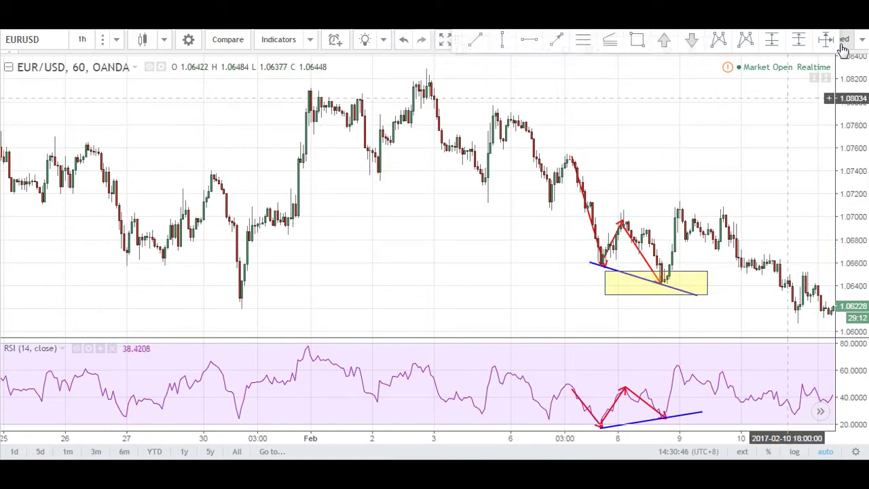
Measure the price and time range of the rise from the 8 February low to the 9 February high.
click(667, 284)
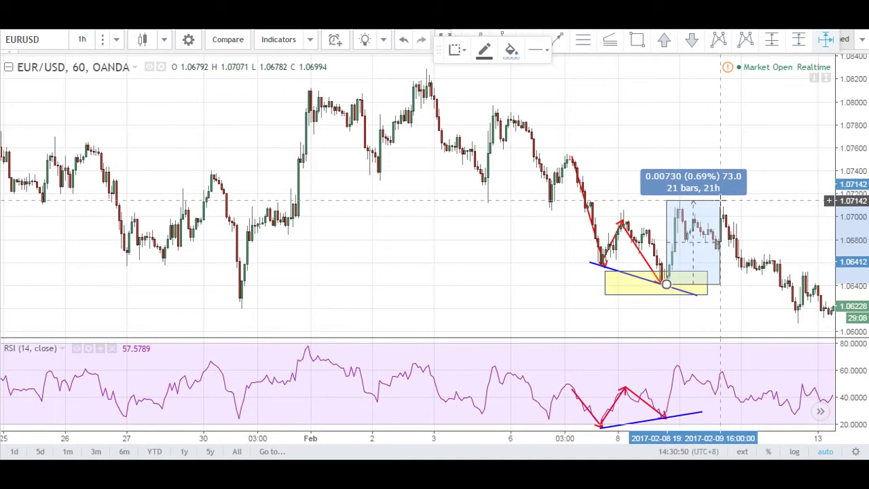
click(720, 202)
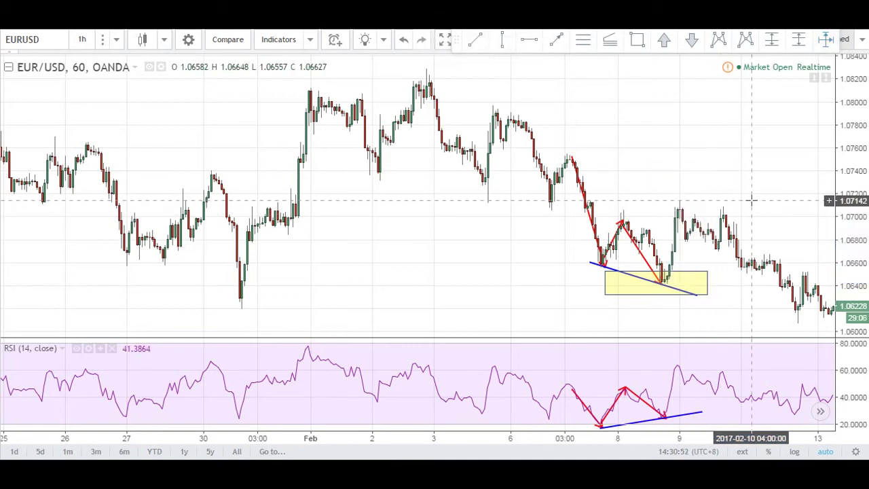
drag(751, 200, 517, 194)
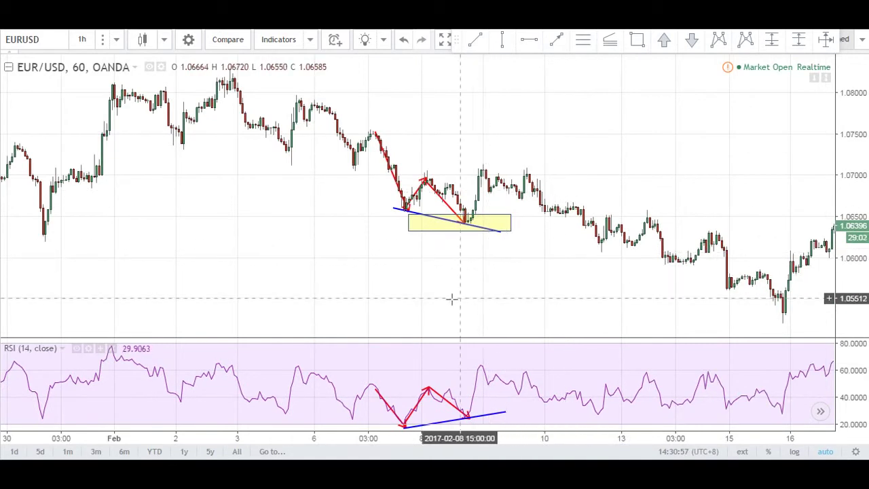
Draw a falling blue line in the empty area before the example and a rising one below it, from about 1.05674 to 1.06061.
drag(460, 297, 538, 299)
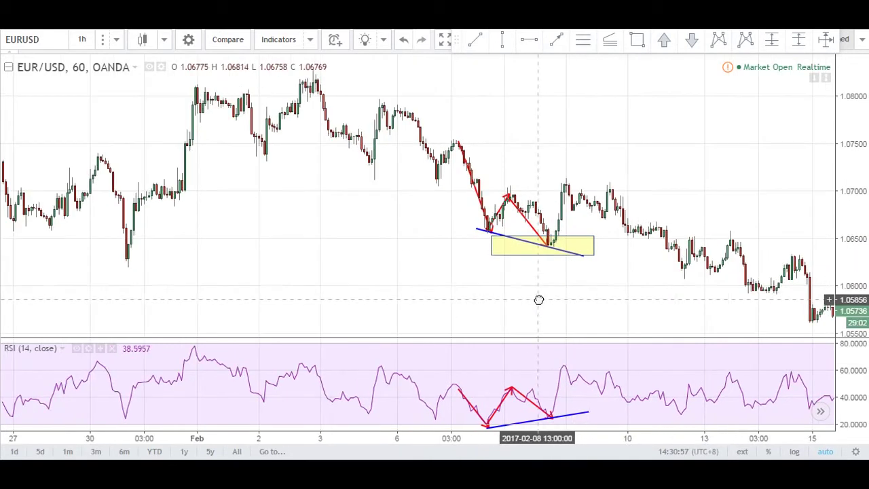
click(475, 39)
click(276, 181)
click(384, 244)
click(266, 317)
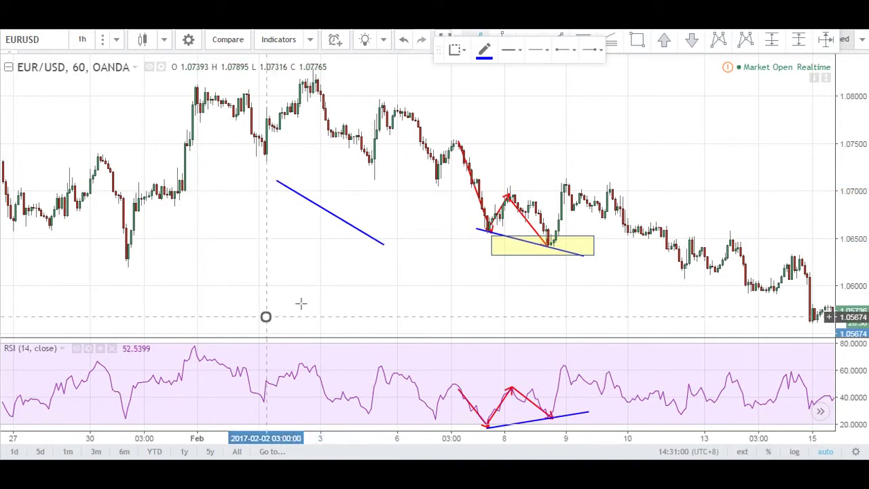
click(385, 281)
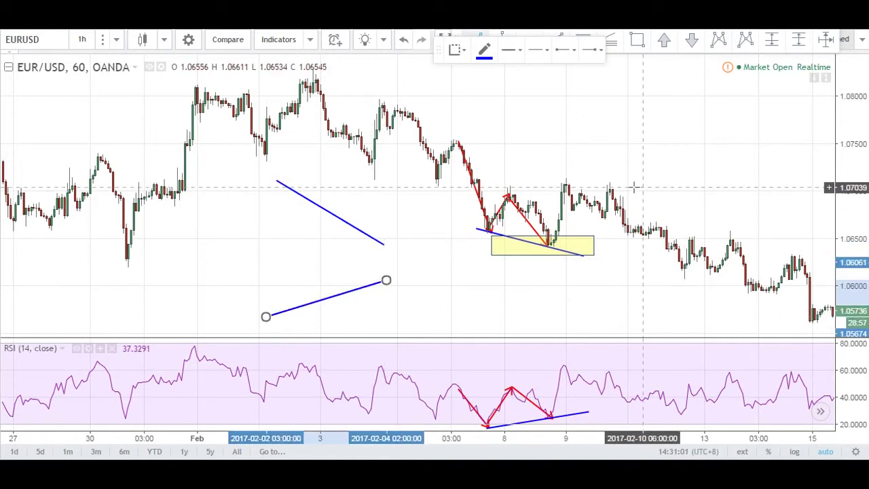
Draw a rising blue line after the example, from about 1.07411 to 1.08060, and a falling blue line below it.
click(628, 152)
click(713, 89)
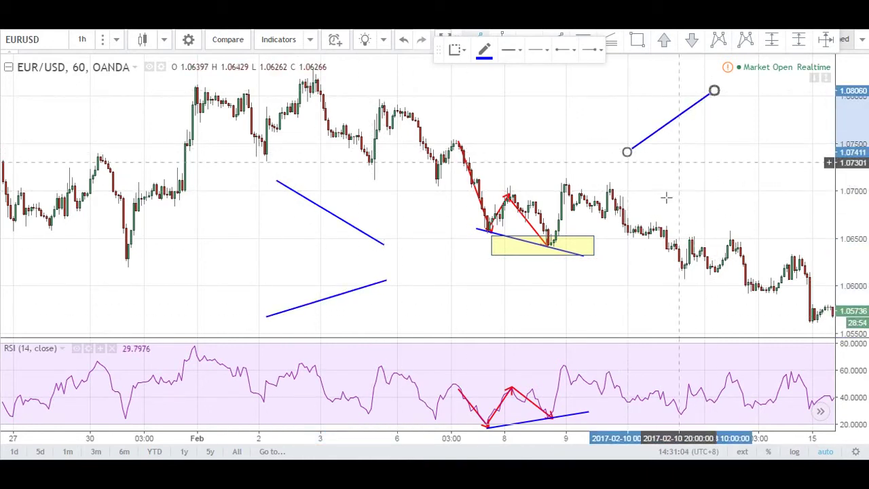
click(658, 197)
click(762, 257)
Remove all drawing tools, clearing the arrows, blue lines and yellow band of the February example.
right_click(586, 311)
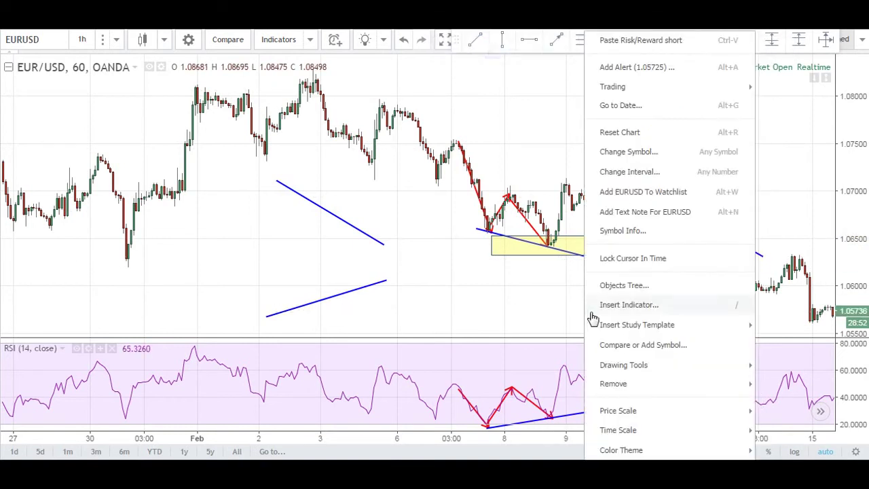
mouse_move(666, 389)
click(798, 404)
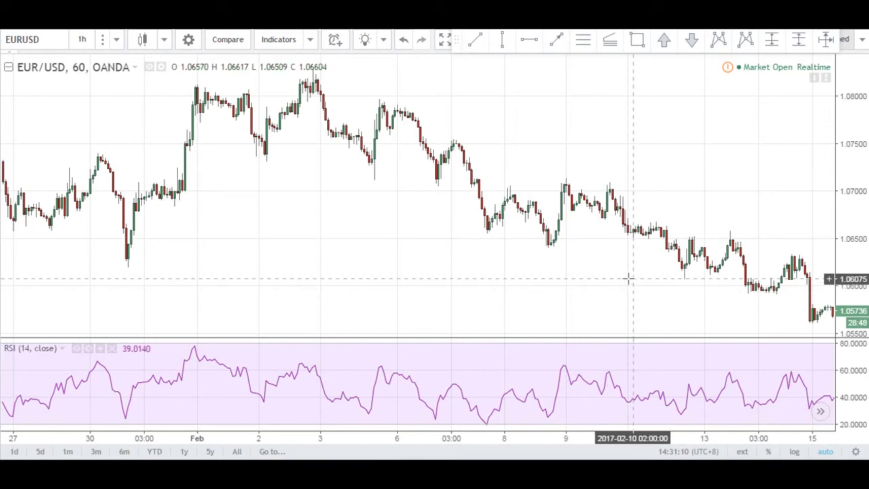
Move the chart forward to the 21 to 23 February price lows and compare them with the RSI.
drag(631, 277, 500, 279)
drag(689, 286, 579, 287)
drag(679, 271, 480, 273)
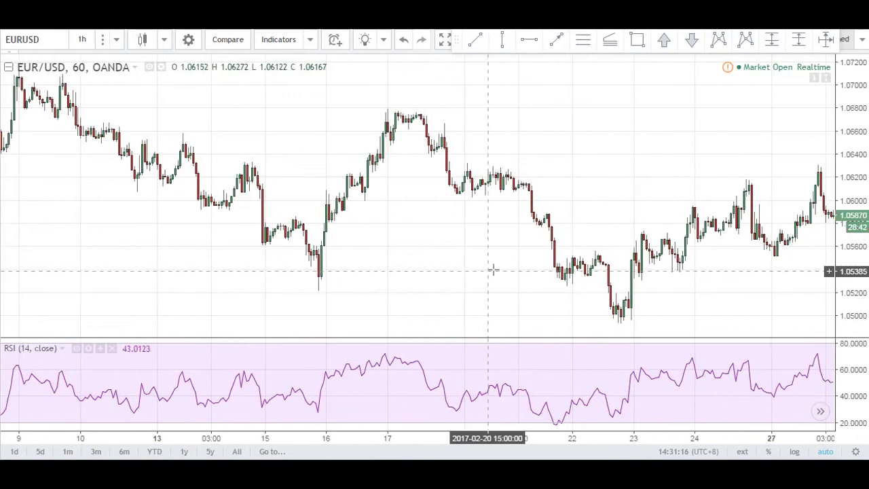
drag(645, 278, 512, 285)
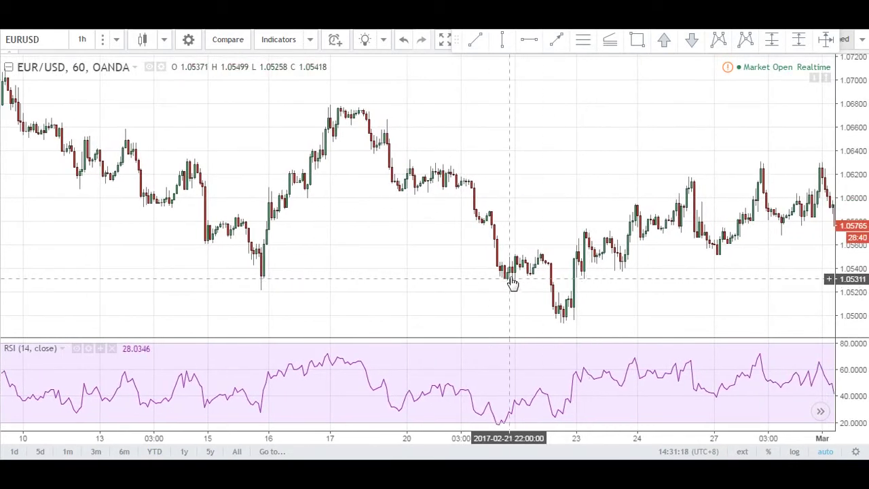
click(637, 39)
click(491, 236)
click(594, 327)
key(Delete)
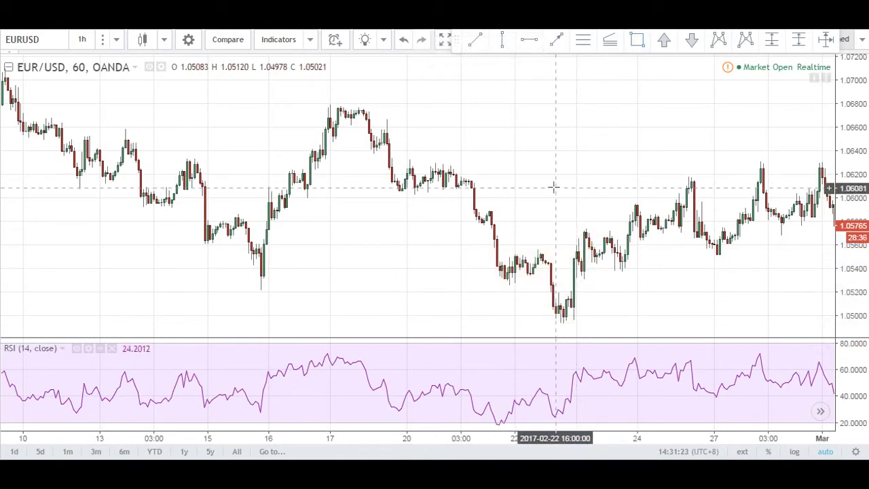
Draw red arrows along the 21 February fall, on price from about 1.06122 to 1.05223 and on the RSI down to its low.
click(557, 40)
click(468, 184)
click(473, 208)
drag(473, 208, 506, 290)
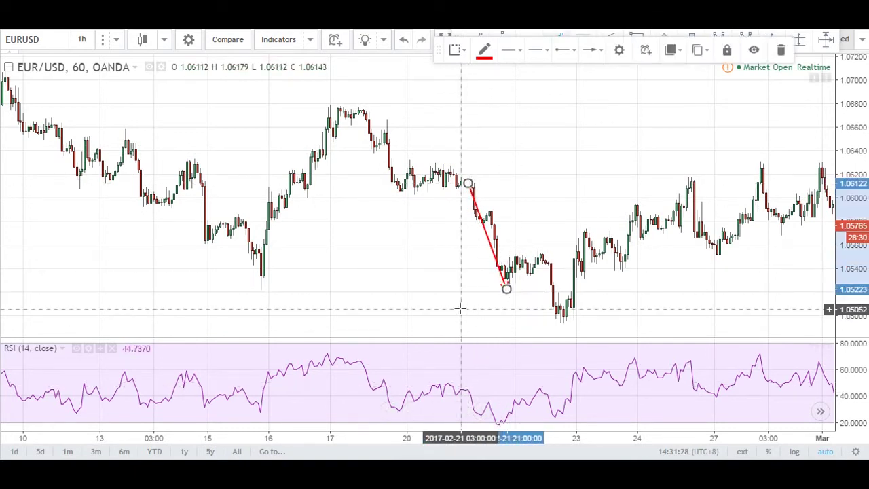
drag(461, 307, 513, 231)
click(511, 391)
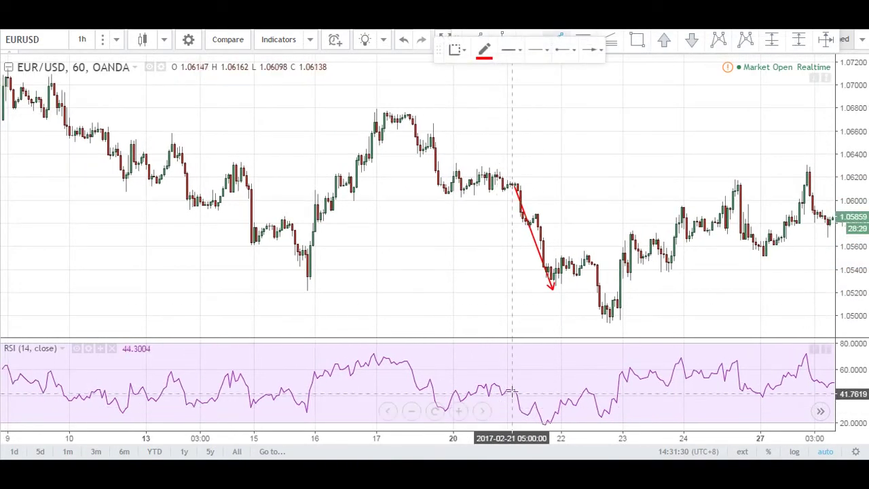
click(548, 427)
Draw rising red arrows for the rebound into 22 February, on price from about 1.05247 to 1.05547 and on the RSI.
click(552, 287)
click(588, 254)
click(547, 427)
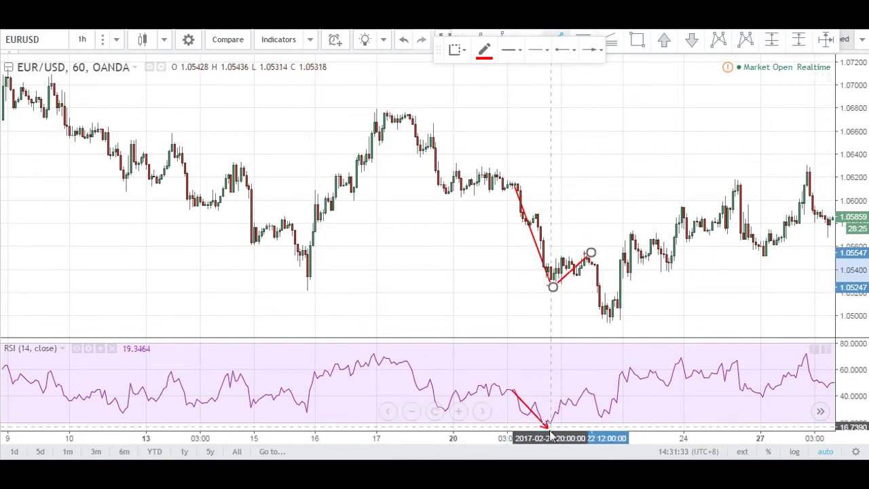
click(588, 388)
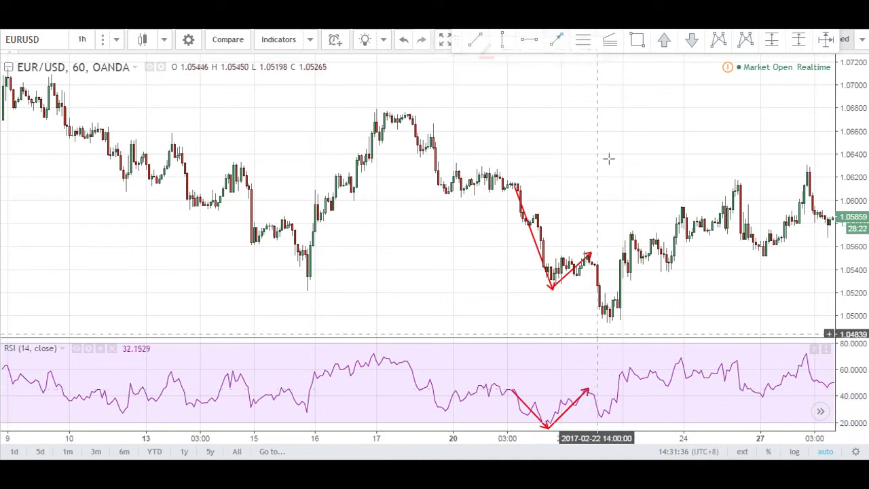
Draw falling red arrows to the second low on 22 February, on price down to about 1.0491 and on the RSI to about 25.
click(589, 254)
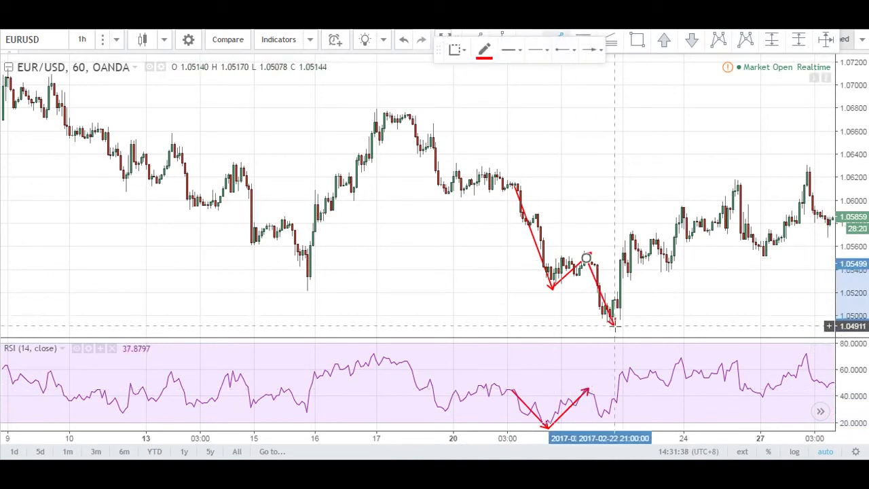
click(613, 323)
click(601, 415)
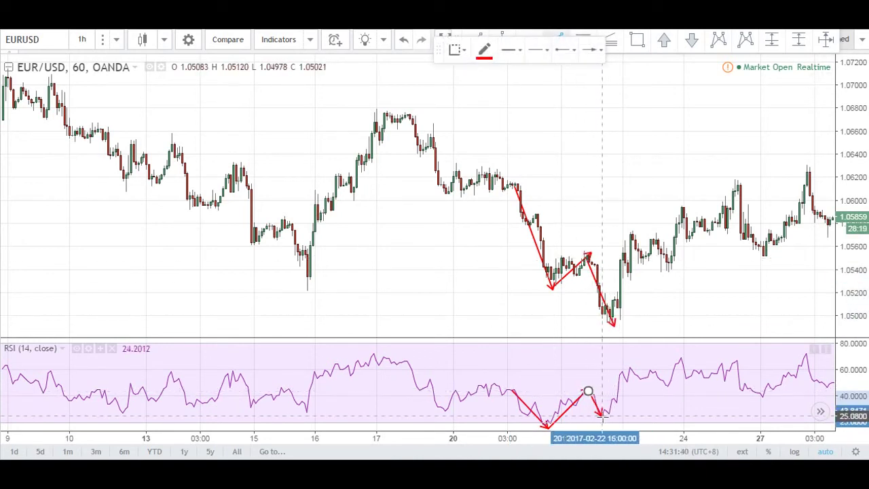
click(682, 303)
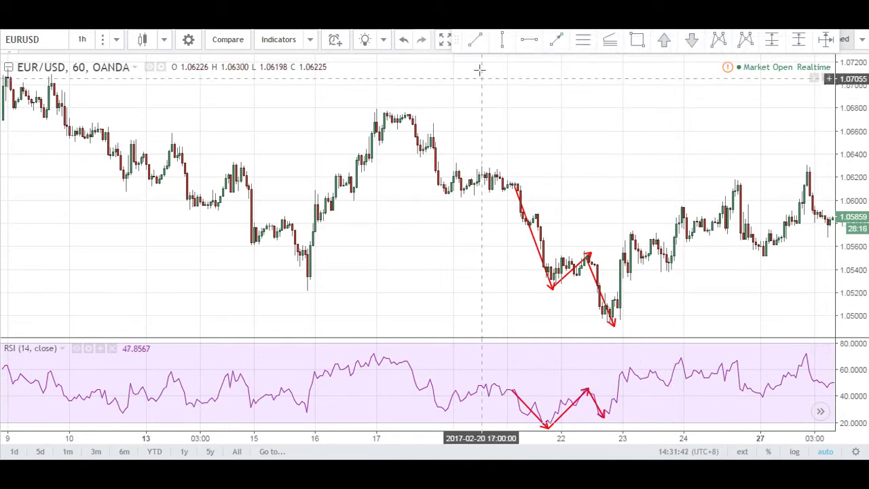
Draw a falling blue trend line across the two price lows, starting at about 1.05439, and a rising one under the matching RSI lows.
click(475, 41)
click(536, 265)
click(637, 334)
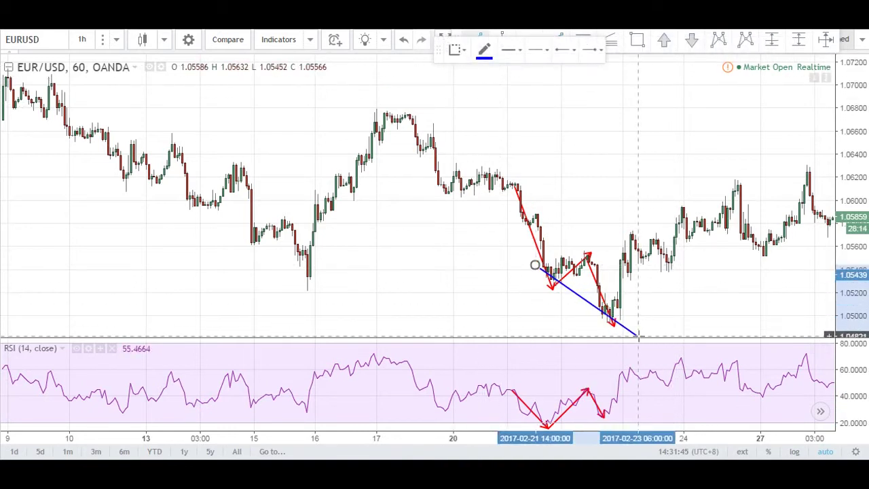
click(547, 426)
click(639, 410)
Highlight the final price drop of 22 February with a yellow rectangle from about 1.05559 down past the low.
click(638, 39)
click(579, 252)
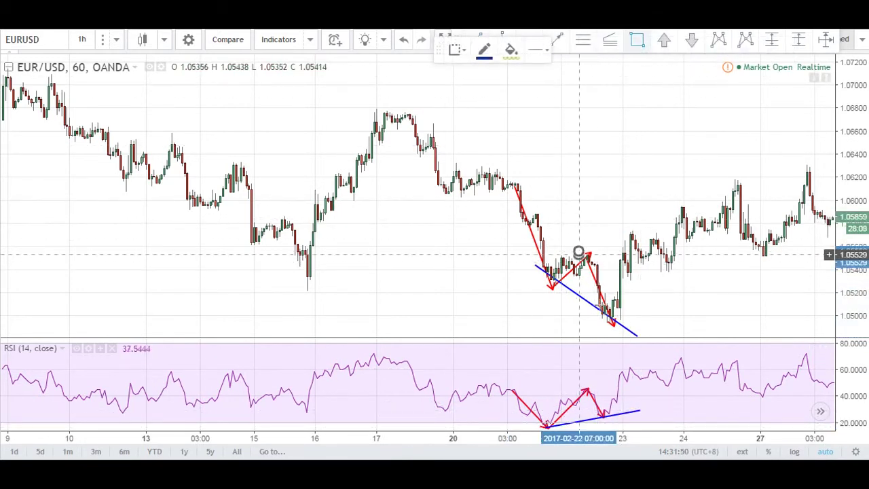
click(616, 337)
click(614, 330)
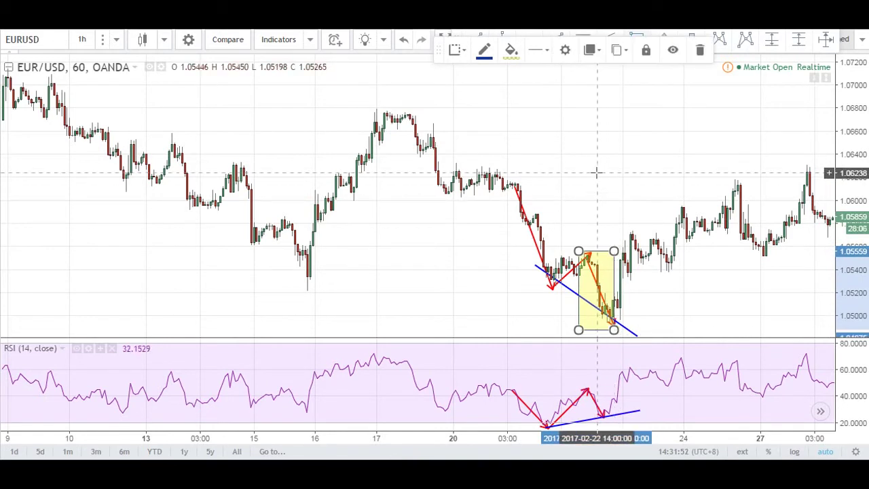
Measure the price rise that follows the 22 February low, up to the swing highs before 27 February.
drag(724, 155, 575, 161)
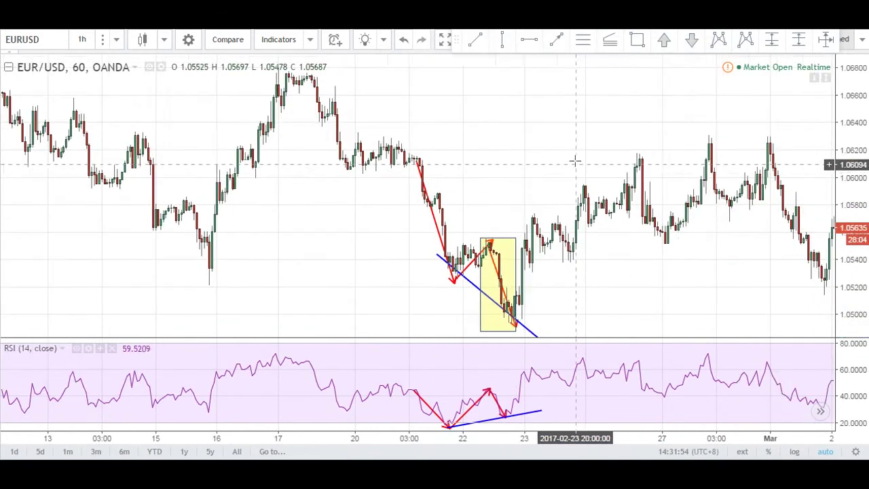
click(826, 41)
click(514, 328)
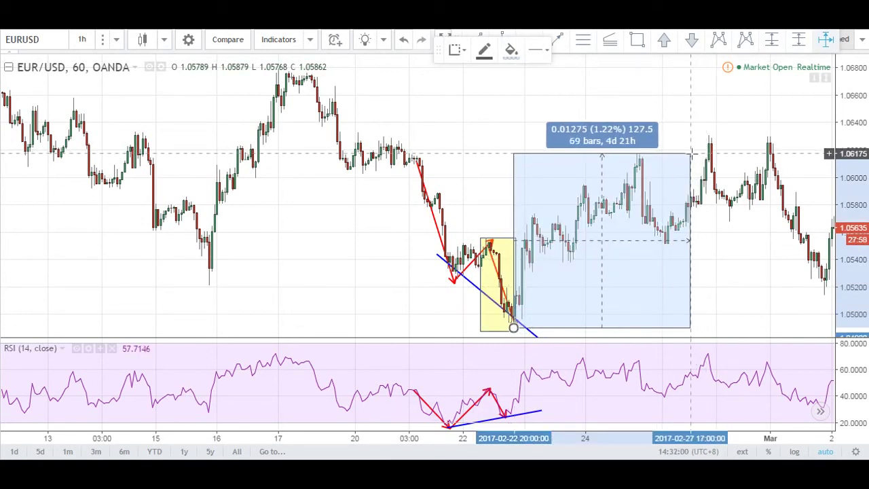
click(694, 160)
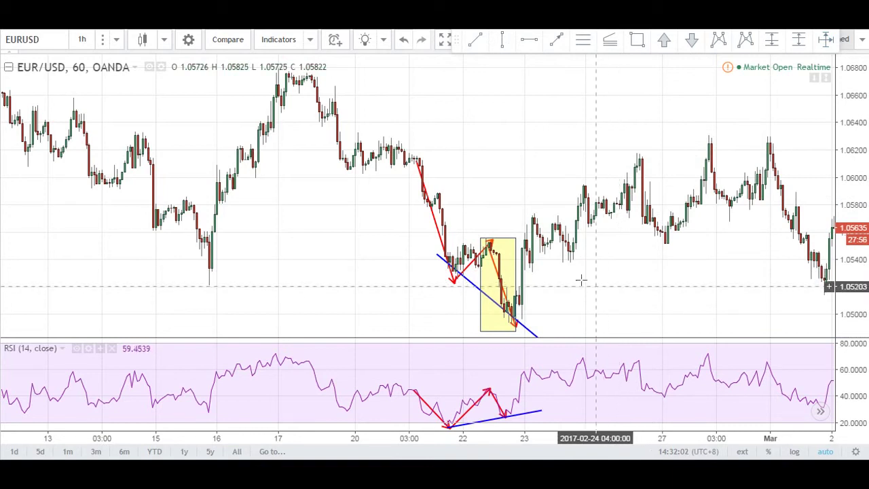
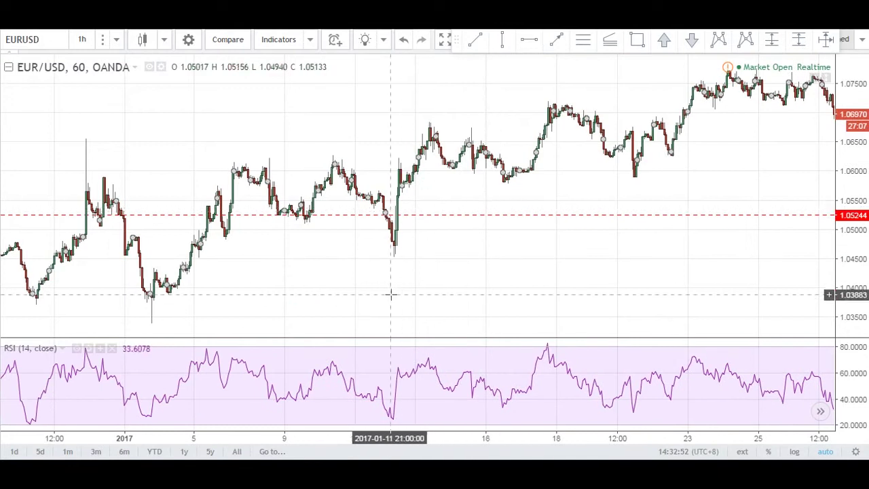
Highlight in yellow two zones where price meets the red dashed 1.05244 line, around 9 January and around the turn of the year.
click(637, 39)
drag(219, 199, 289, 229)
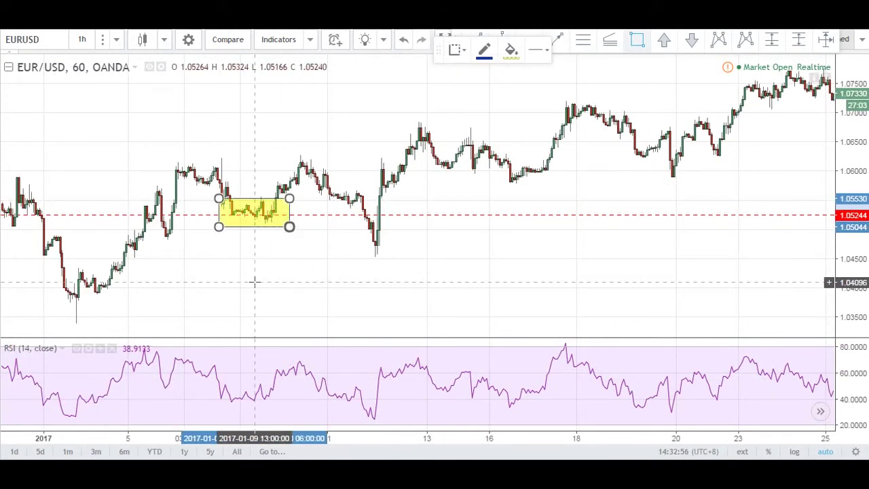
drag(254, 281, 355, 296)
click(637, 40)
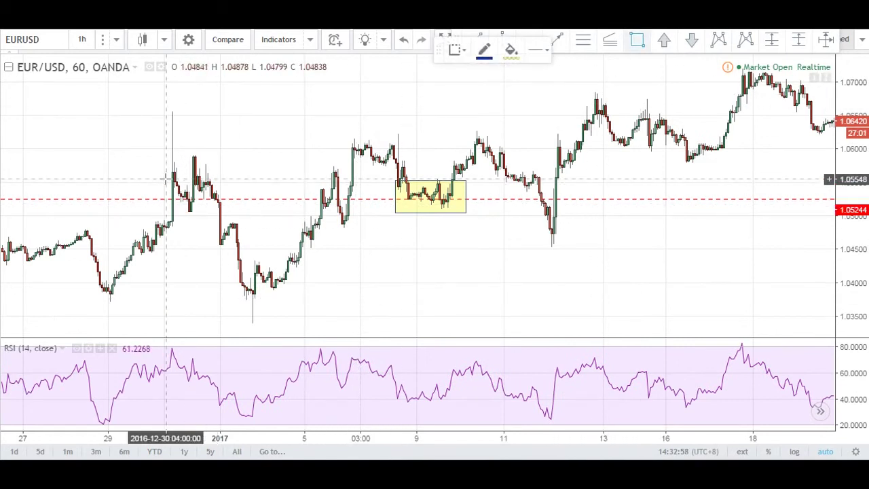
drag(165, 178, 240, 213)
click(607, 311)
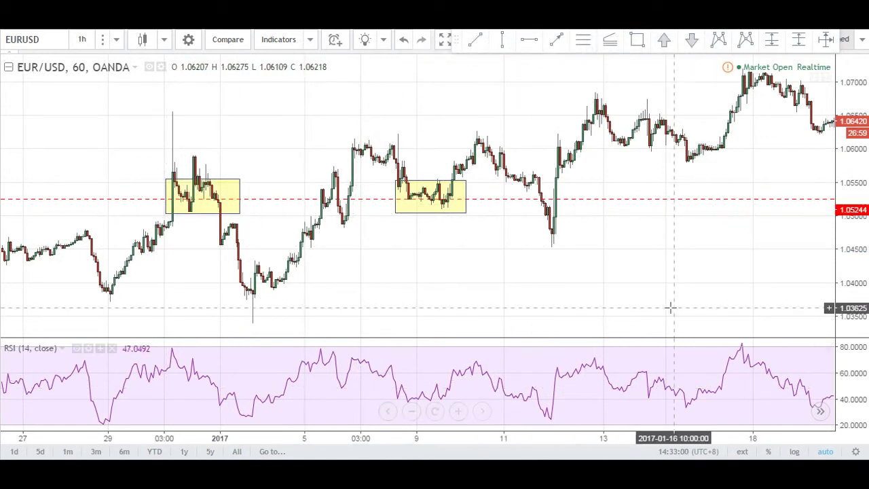
Return to the late February section where price falls through the red dashed 1.05244 line.
scroll(675, 306, right, 15)
scroll(306, 257, right, 10)
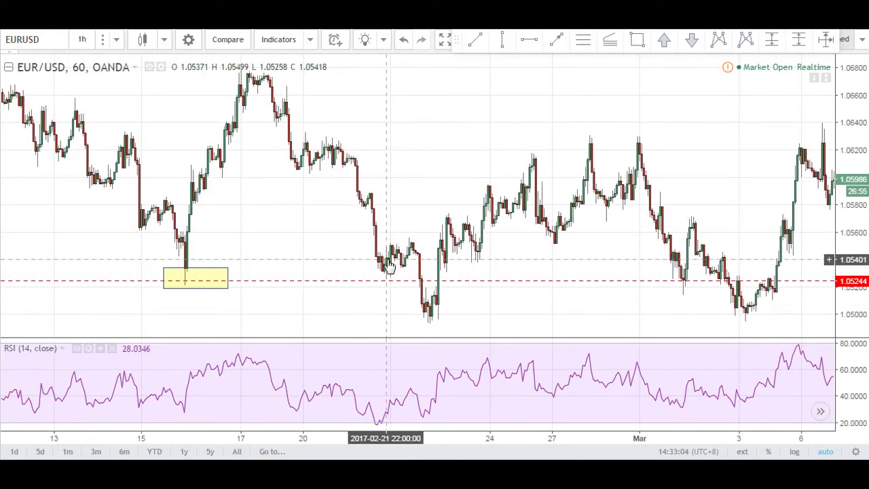
click(485, 45)
drag(369, 195, 386, 276)
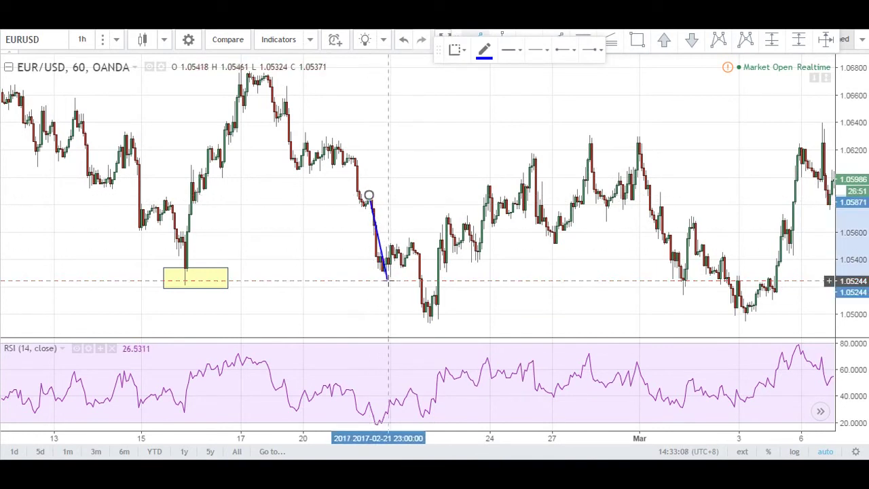
key(Delete)
click(583, 41)
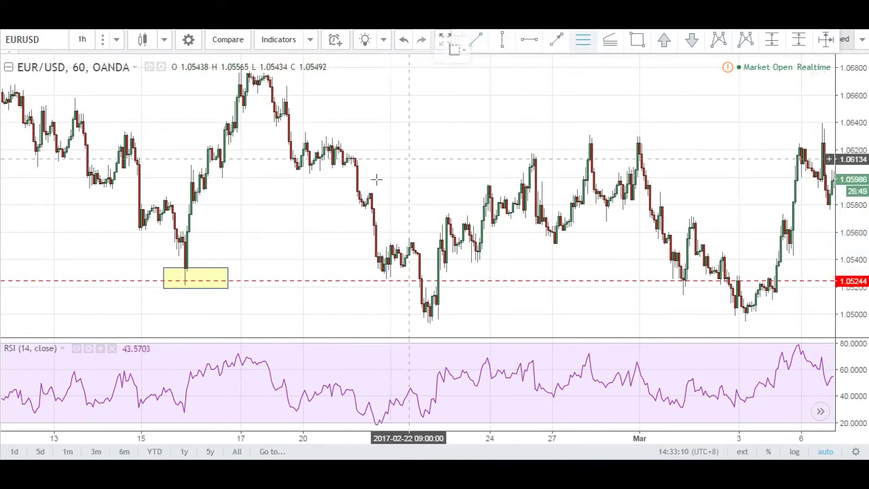
click(372, 193)
click(781, 279)
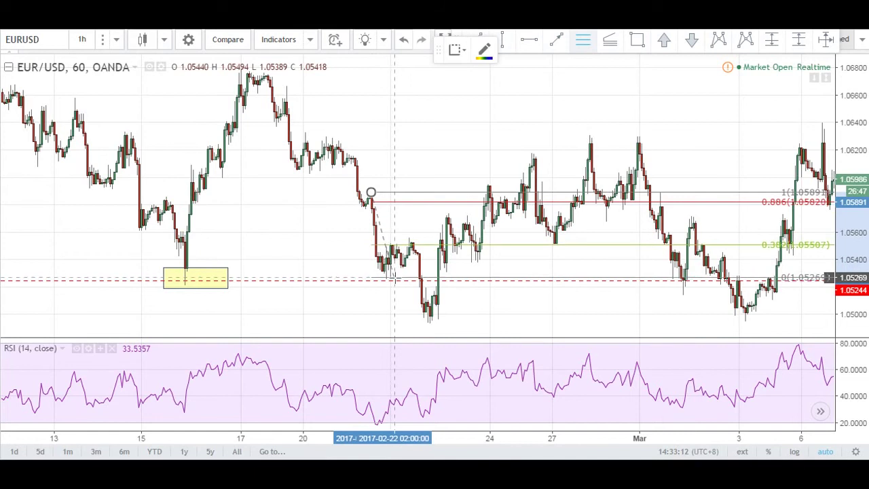
key(Delete)
Draw a Fibonacci extension on the 21 February drop, from about 1.05891 to 1.05254 and back to about 1.05886.
click(610, 40)
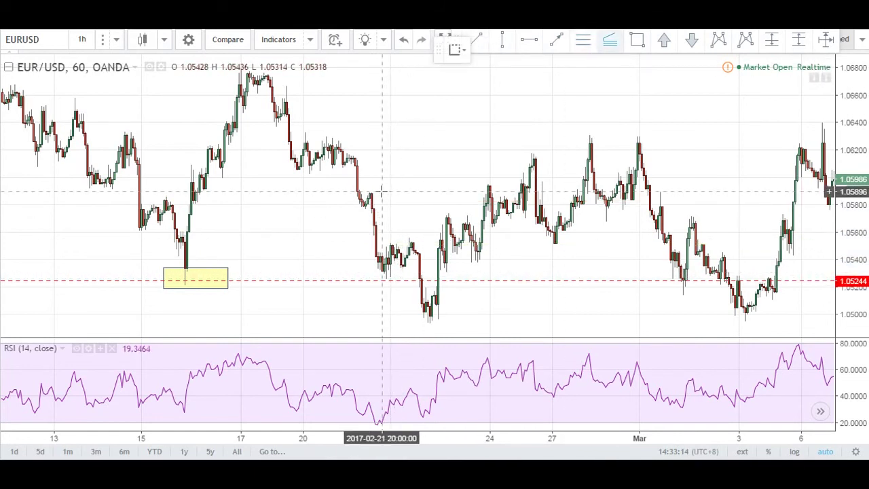
drag(380, 192, 403, 278)
click(401, 279)
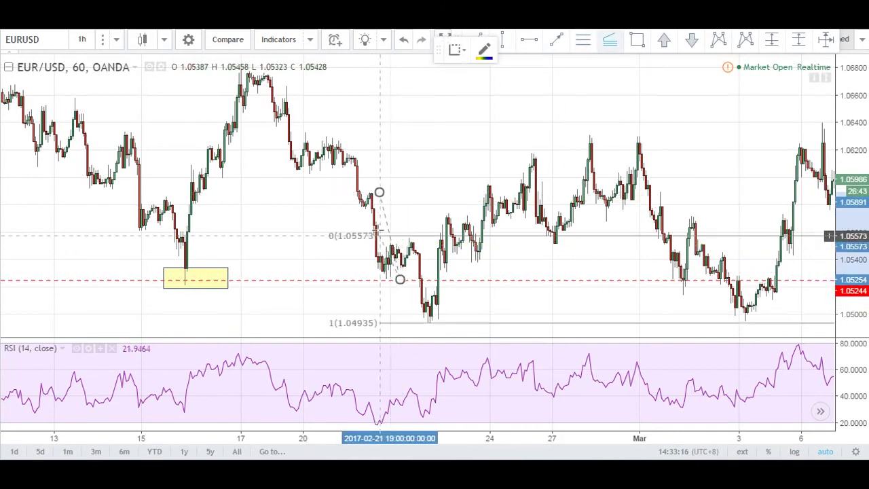
click(451, 192)
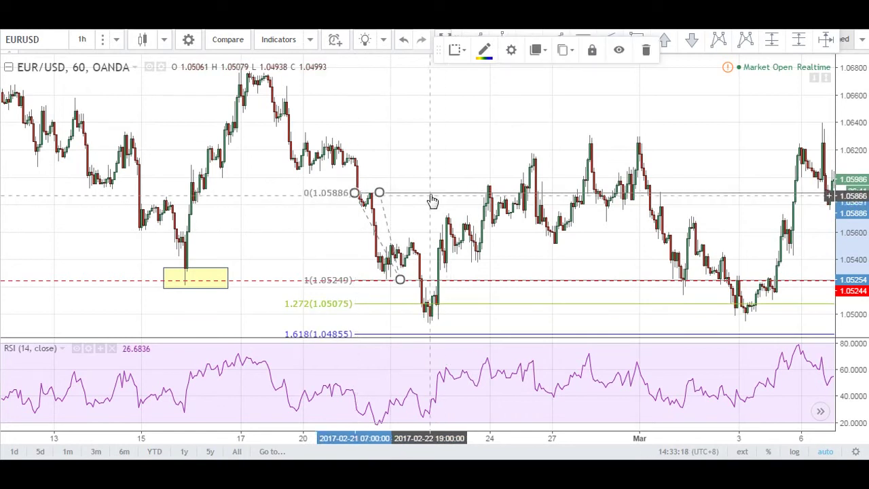
Enable the 1.414 level in the Fibonacci extension's style settings.
double_click(429, 194)
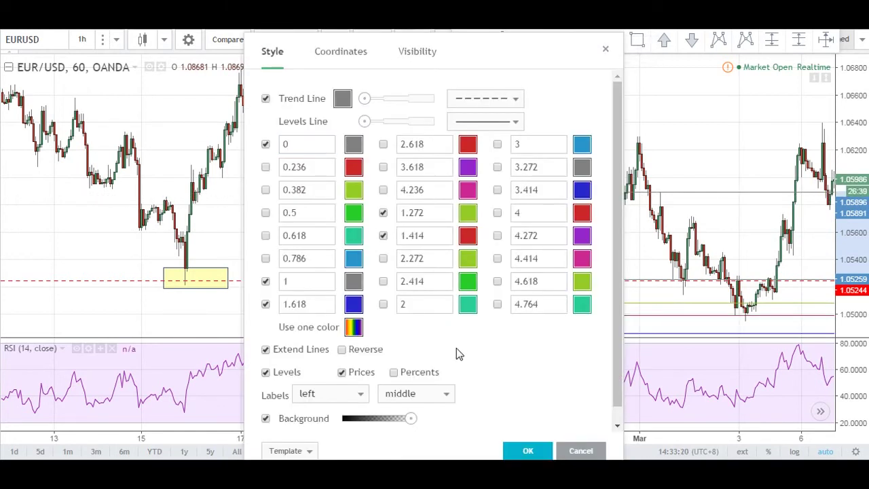
click(525, 452)
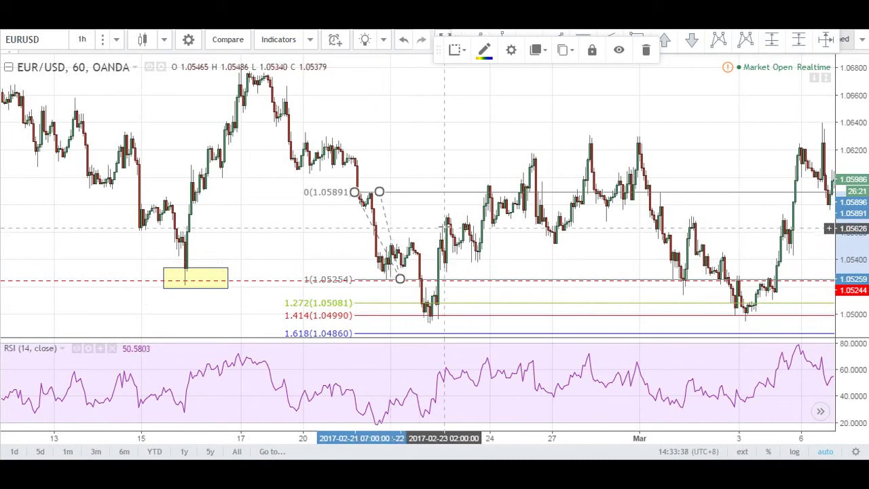
click(602, 159)
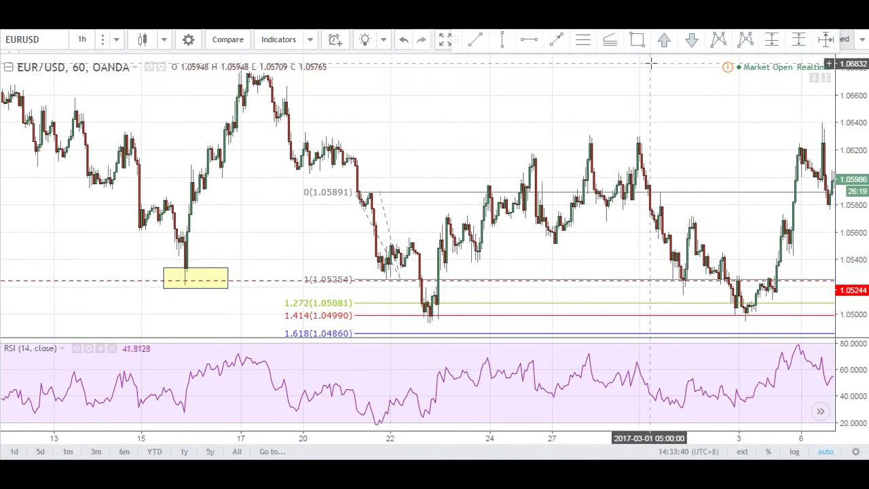
click(778, 48)
click(476, 304)
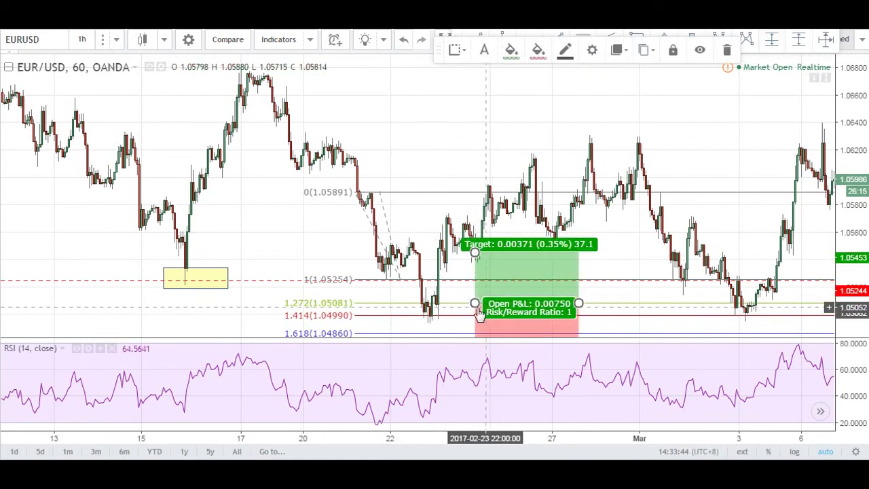
mouse_move(479, 309)
mouse_down()
mouse_move(469, 333)
mouse_move(467, 316)
mouse_up()
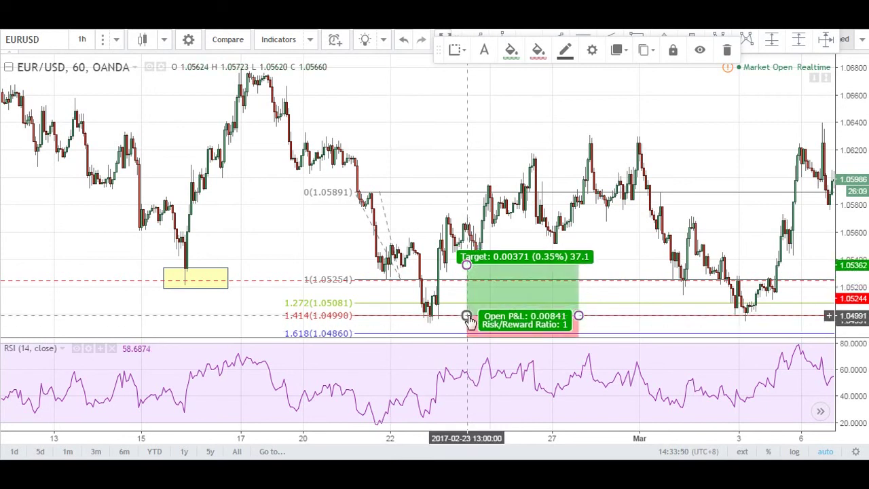
key(Delete)
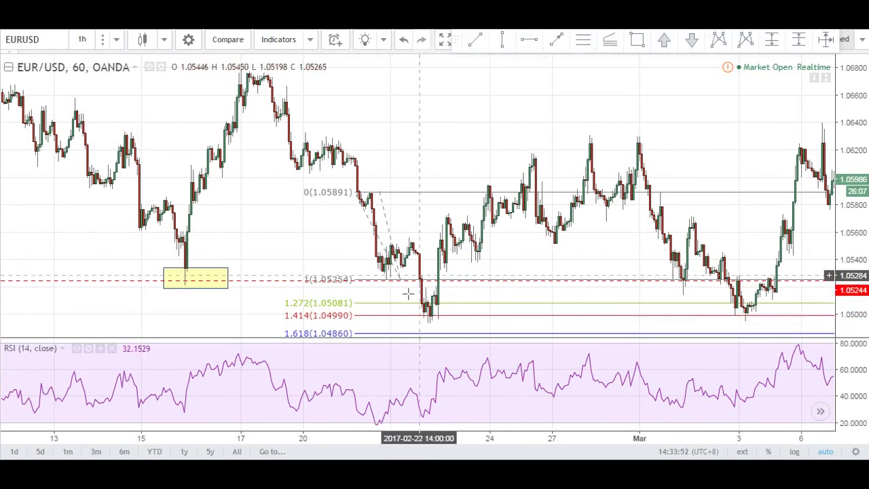
Place a long position with its entry on the 1.414 extension level, at about 1.04986.
click(773, 39)
click(472, 315)
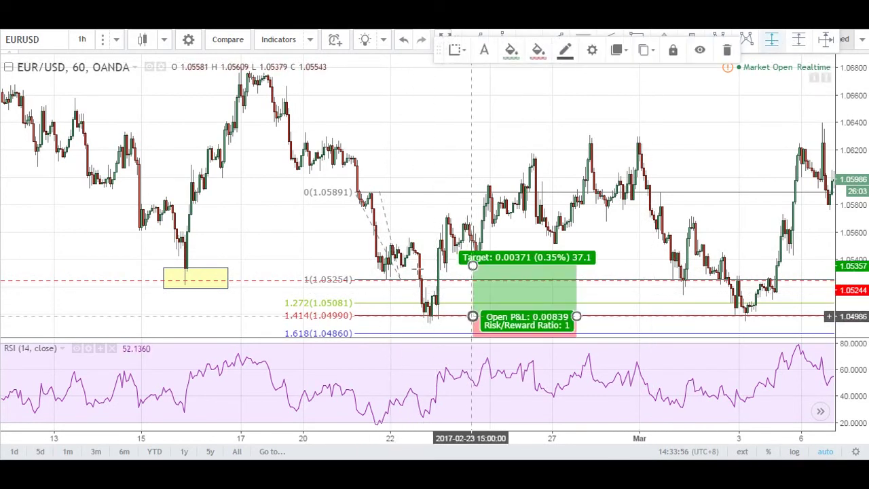
click(381, 292)
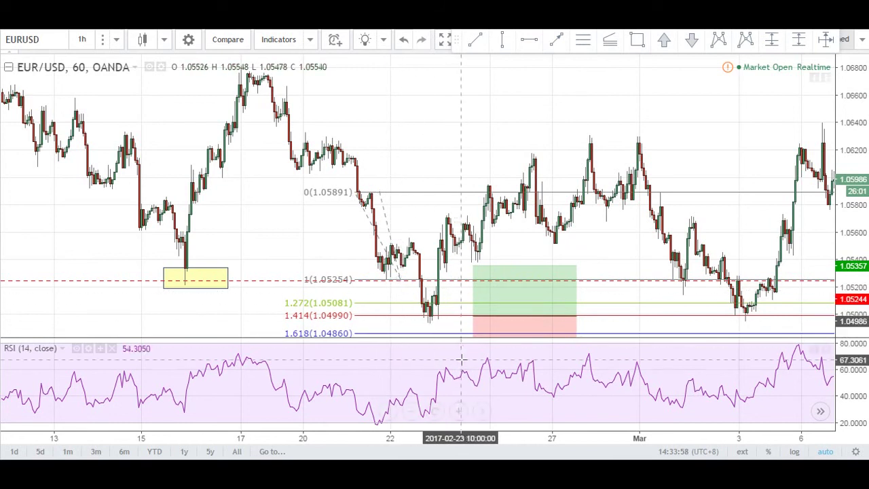
Draw a falling blue trend line across the 21 and 22 February price lows, from about 1.05416 to 1.0492.
click(478, 42)
click(369, 257)
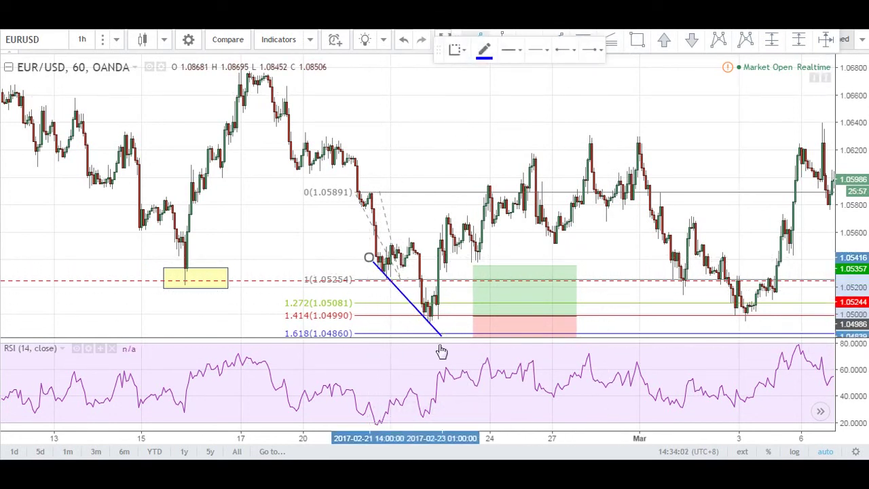
click(441, 324)
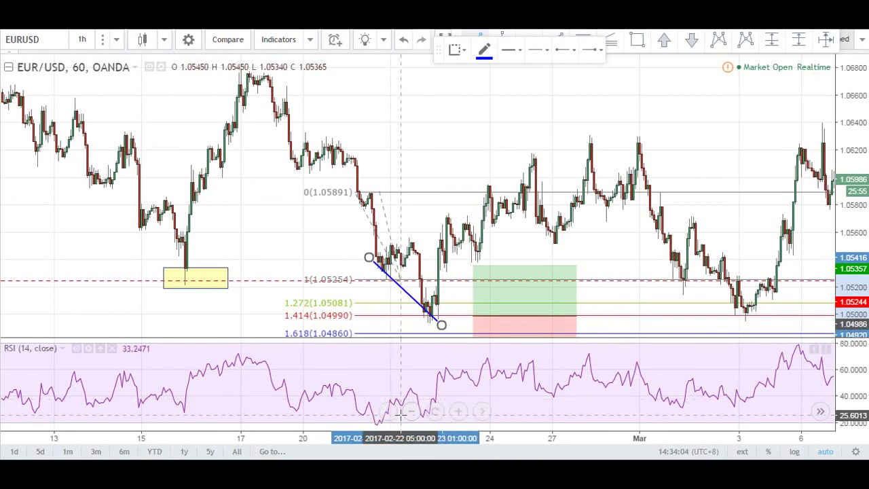
Draw a rising blue trend line under the two RSI lows that match the falling price lows.
scroll(435, 404, down, 1)
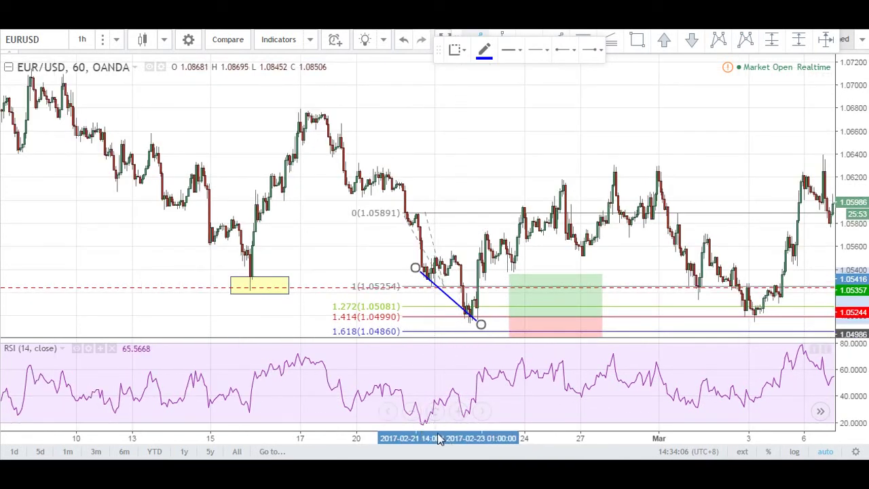
drag(384, 132, 519, 130)
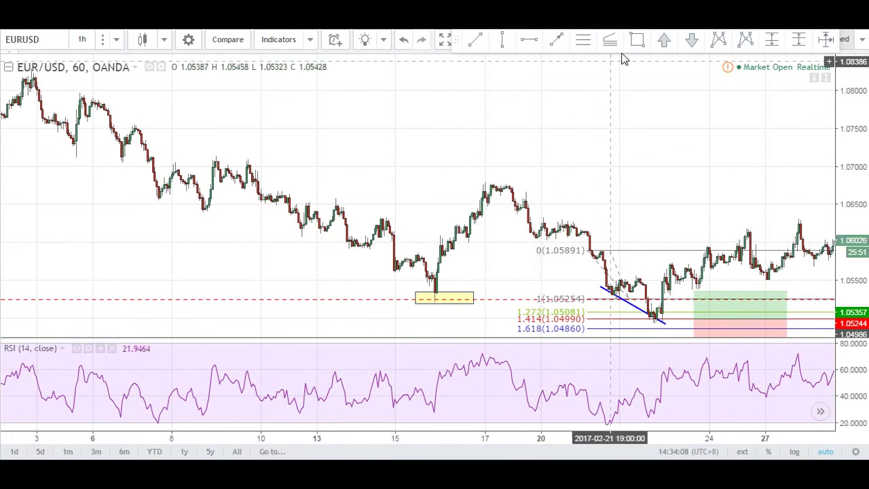
click(487, 42)
click(606, 426)
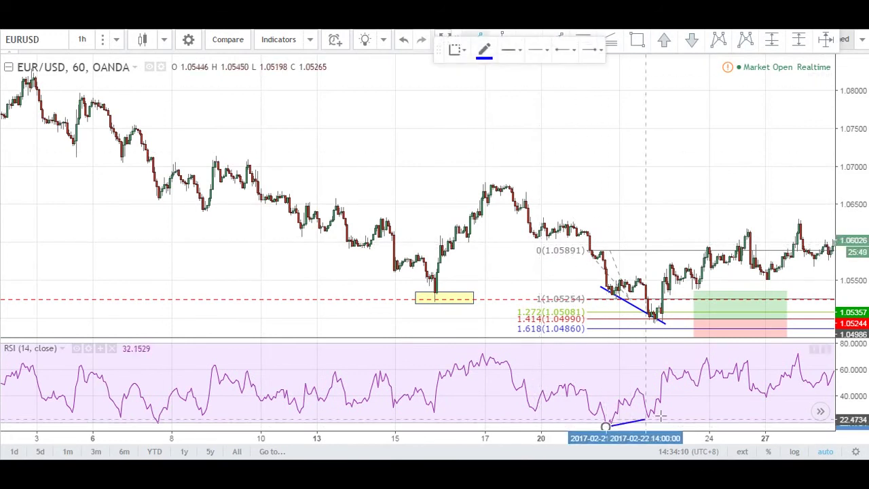
click(664, 415)
Raise the long position's target to about 1.06184, near the late February highs.
drag(679, 218, 530, 243)
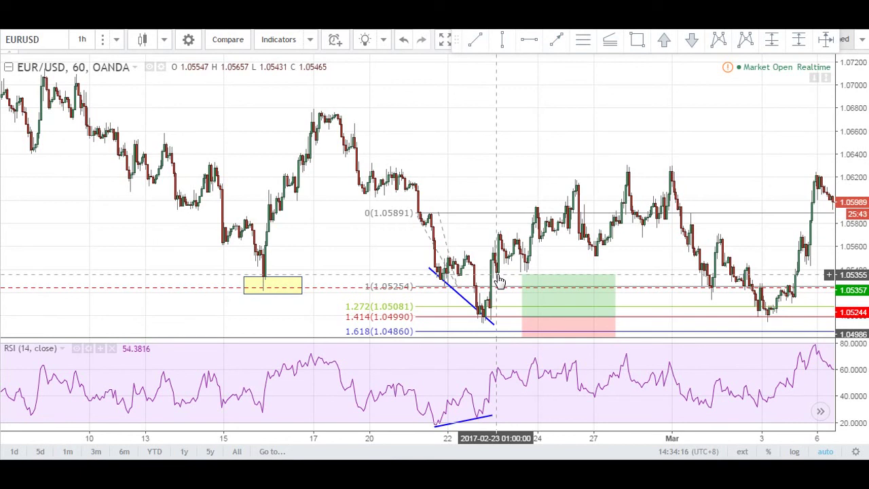
mouse_move(521, 275)
mouse_down()
mouse_move(514, 186)
mouse_move(522, 179)
mouse_up()
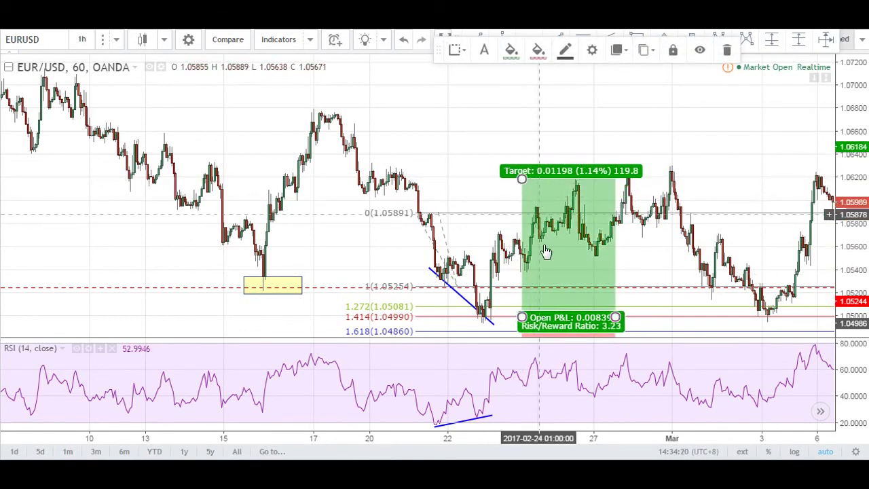